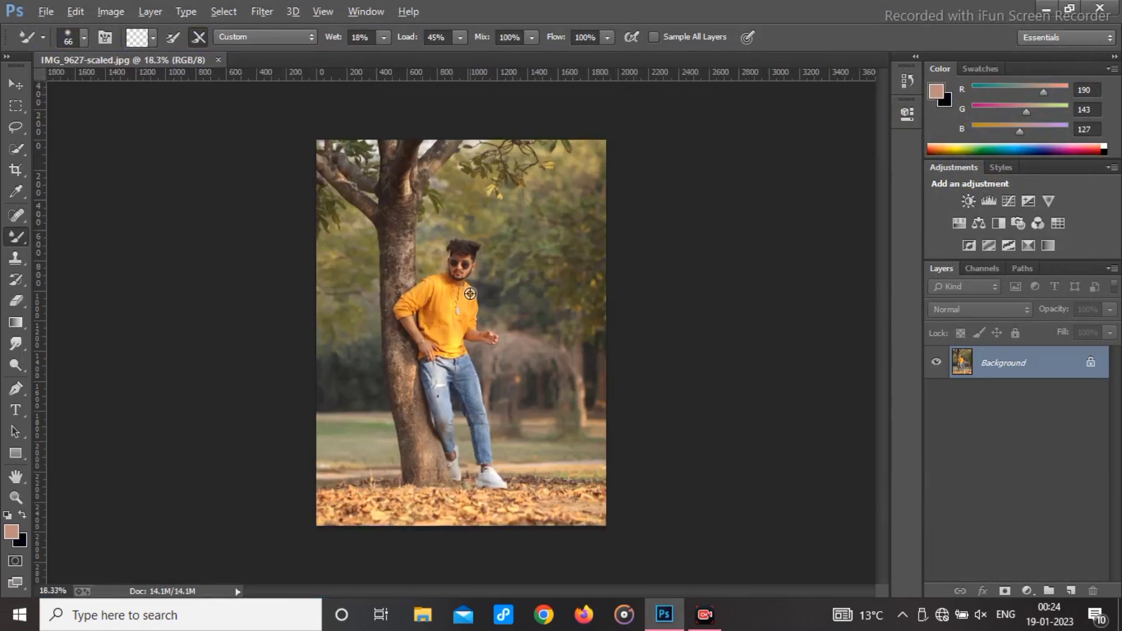
Add a Brightness/Contrast adjustment layer above the photo and set its Brightness to 11
left_click(969, 200)
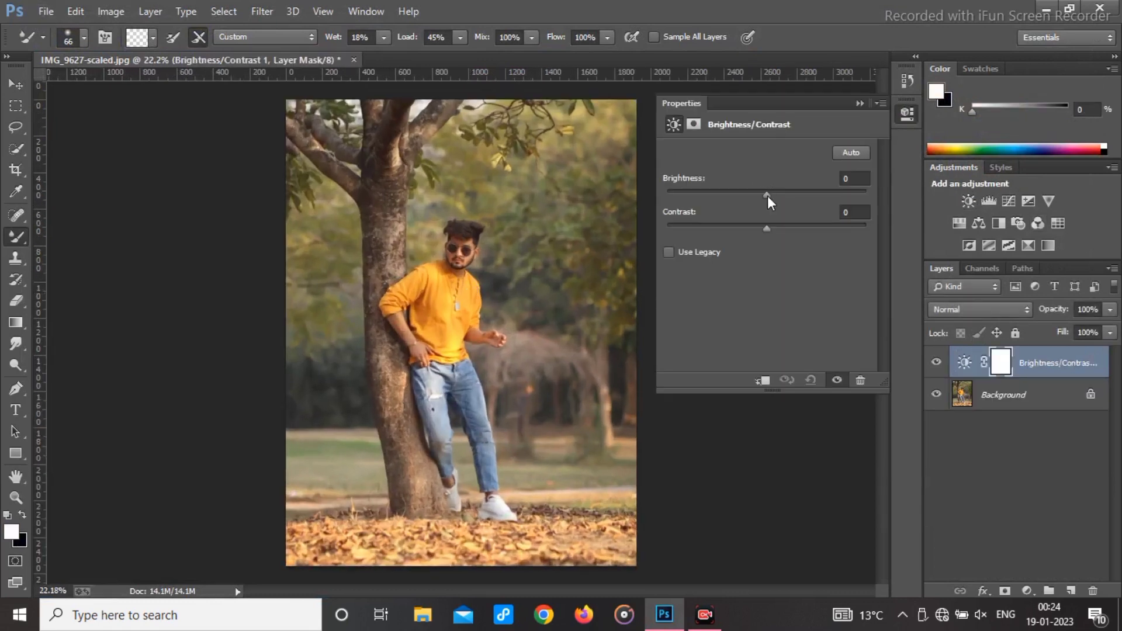
left_click_drag(768, 197, 775, 197)
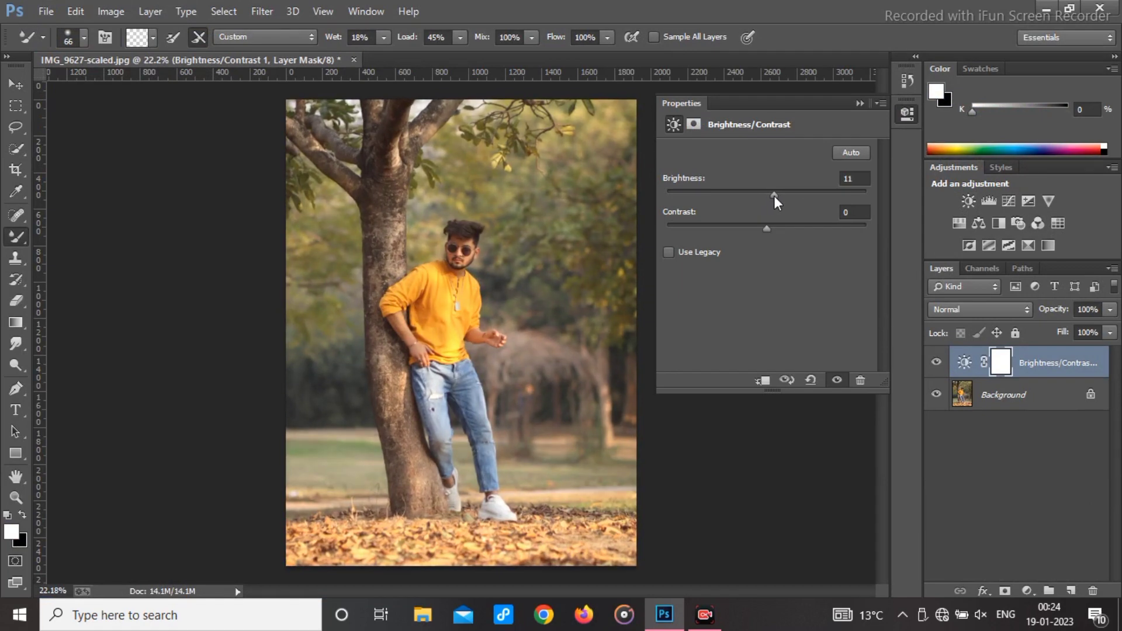
left_click(859, 104)
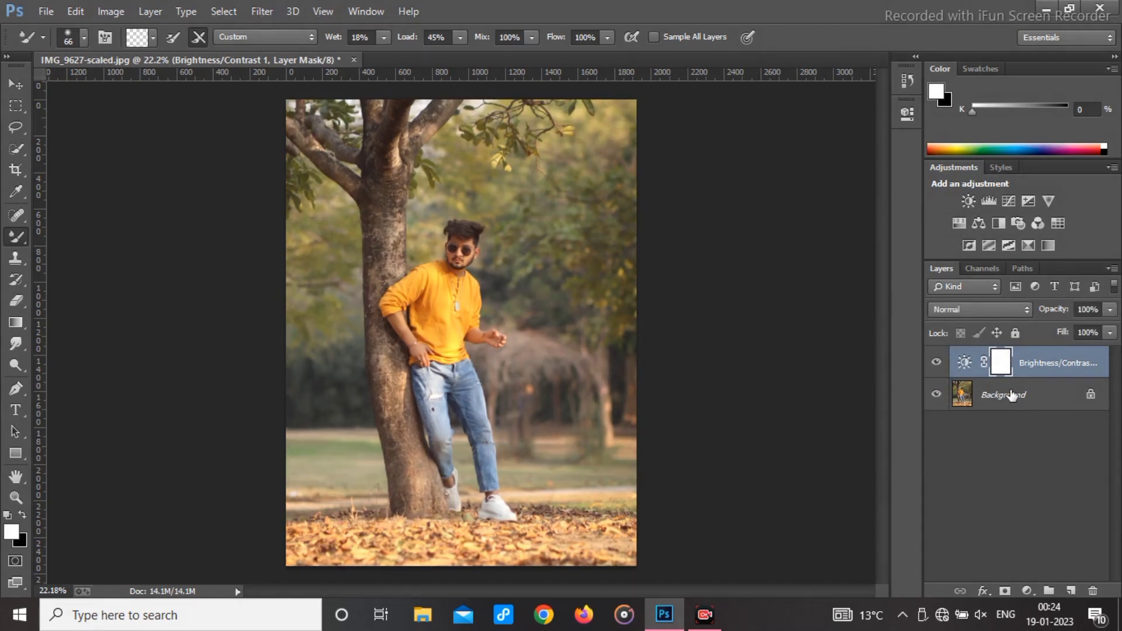
Duplicate the Background layer and move the copy above the Brightness/Contrast adjustment layer
left_click(983, 400)
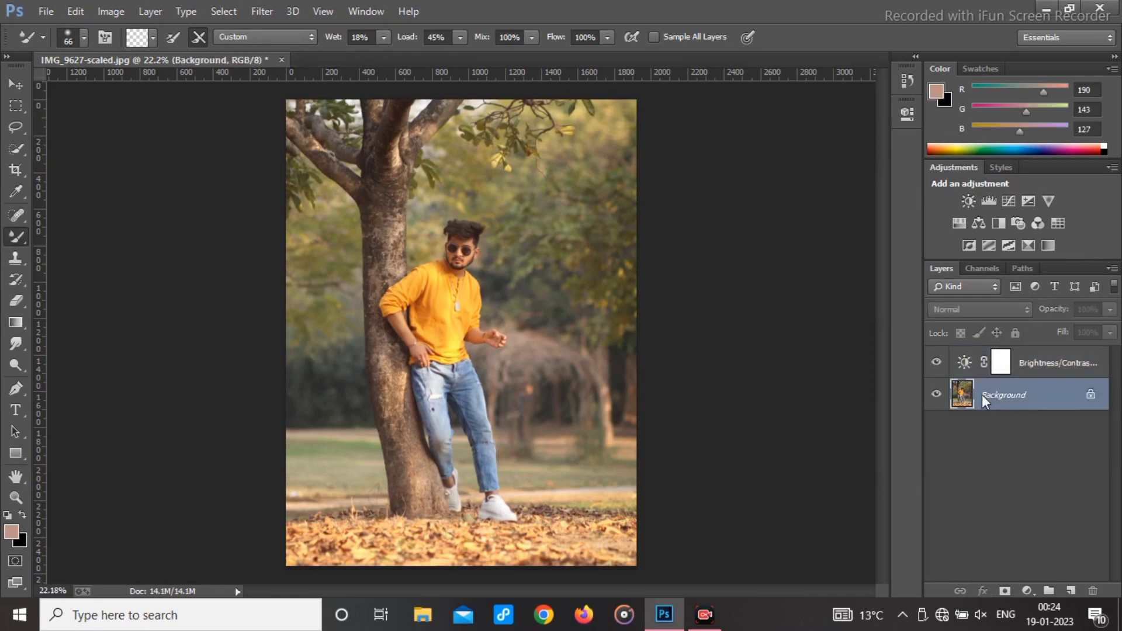
key("ctrl+j")
left_click_drag(983, 399, 988, 358)
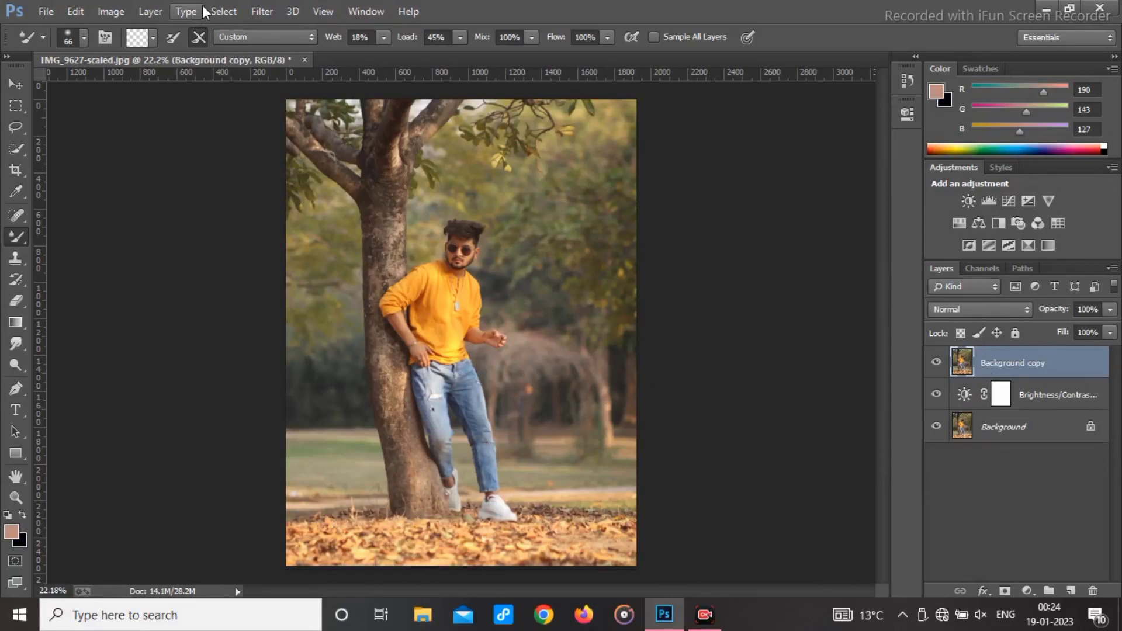
Open the Camera Raw Filter on the copied layer and set Temperature +6, Exposure -0.15, Contrast +13, Highlights -10 and Shadows +64
left_click(261, 11)
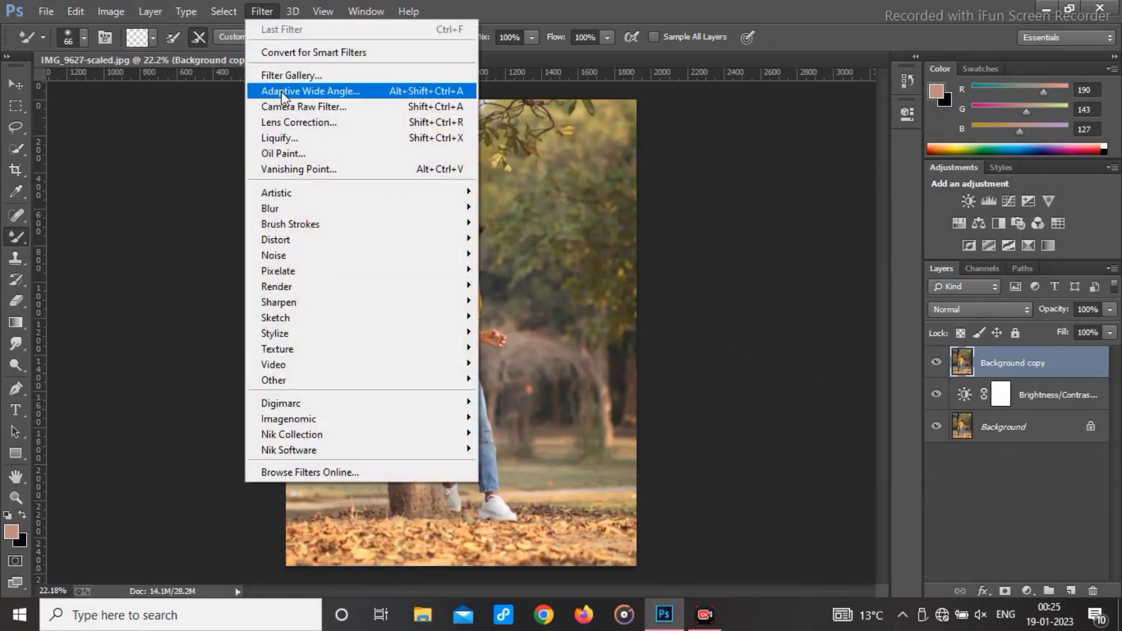
left_click(286, 109)
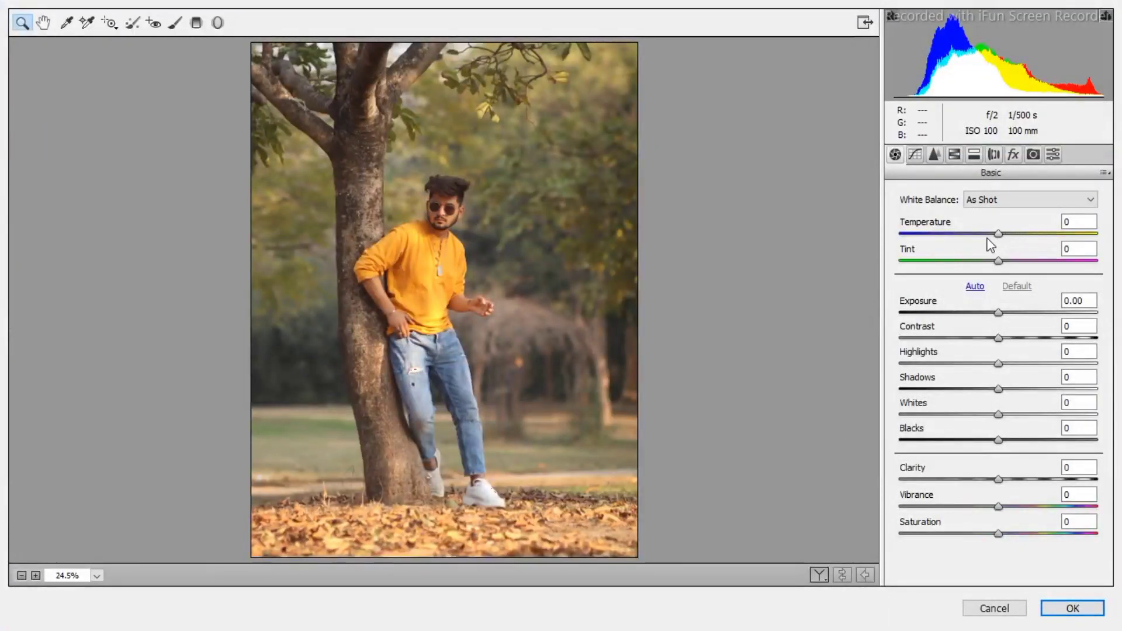
left_click_drag(998, 233, 1005, 234)
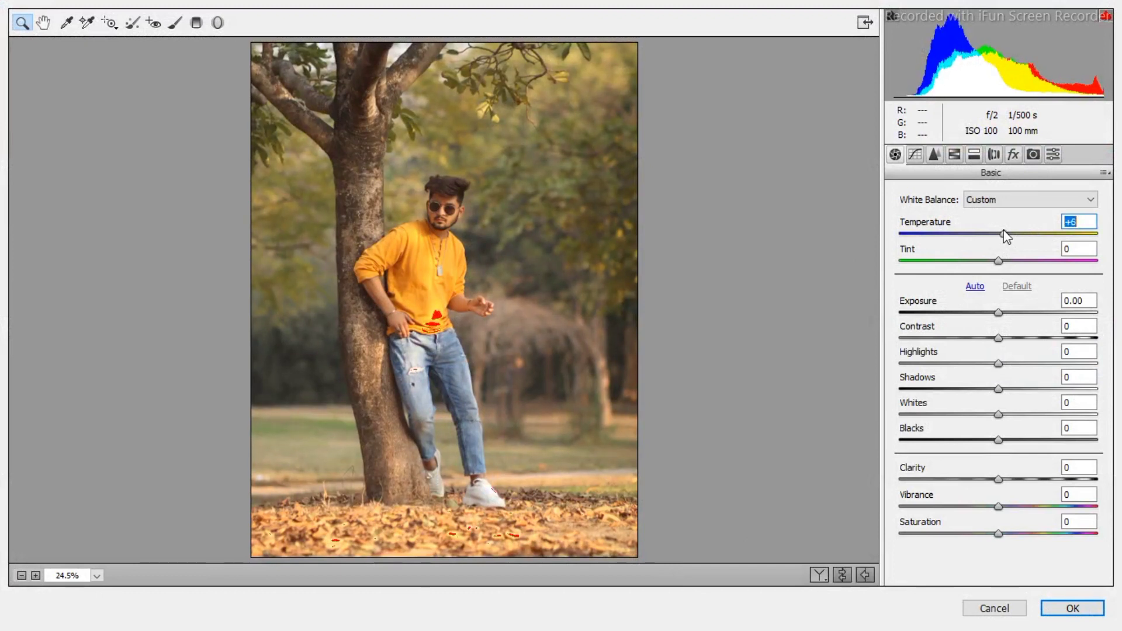
left_click_drag(998, 312, 1060, 397)
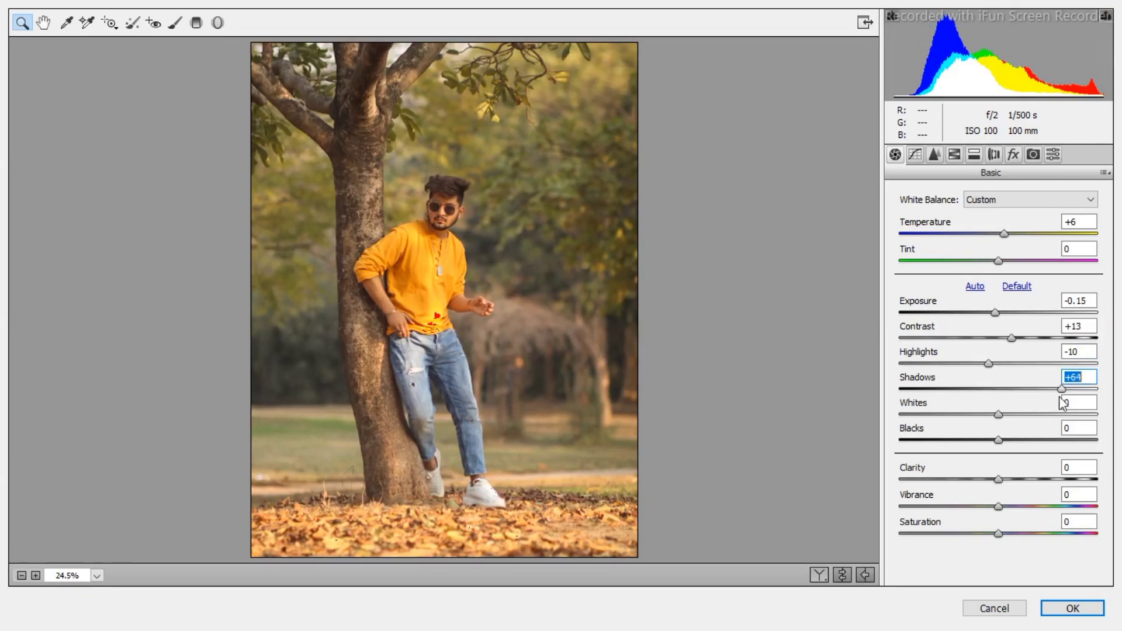
Set the Basic adjustments to Whites -7, Blacks -11, Clarity +33, Vibrance +3 and Saturation +3
left_click_drag(999, 417, 993, 441)
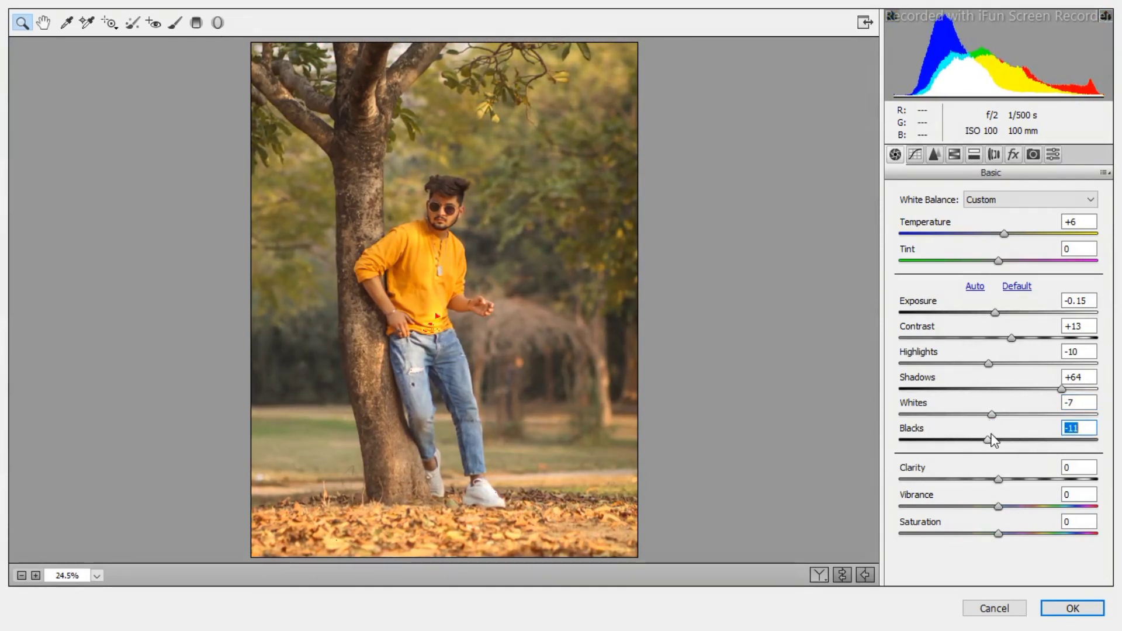
left_click_drag(1003, 483, 1031, 481)
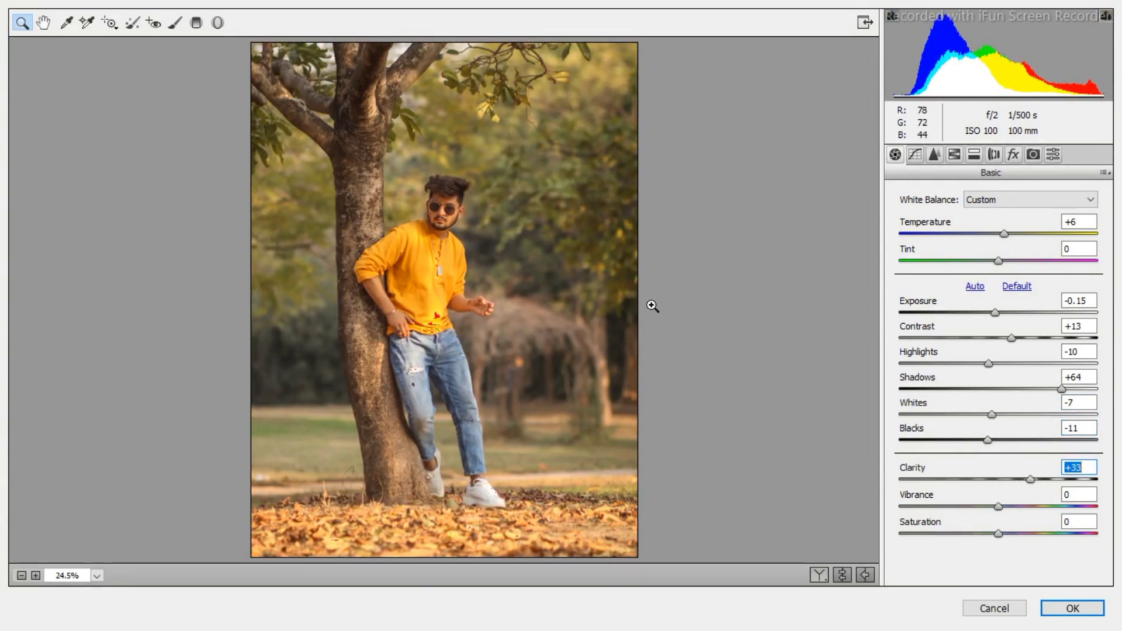
left_click_drag(998, 507, 1001, 538)
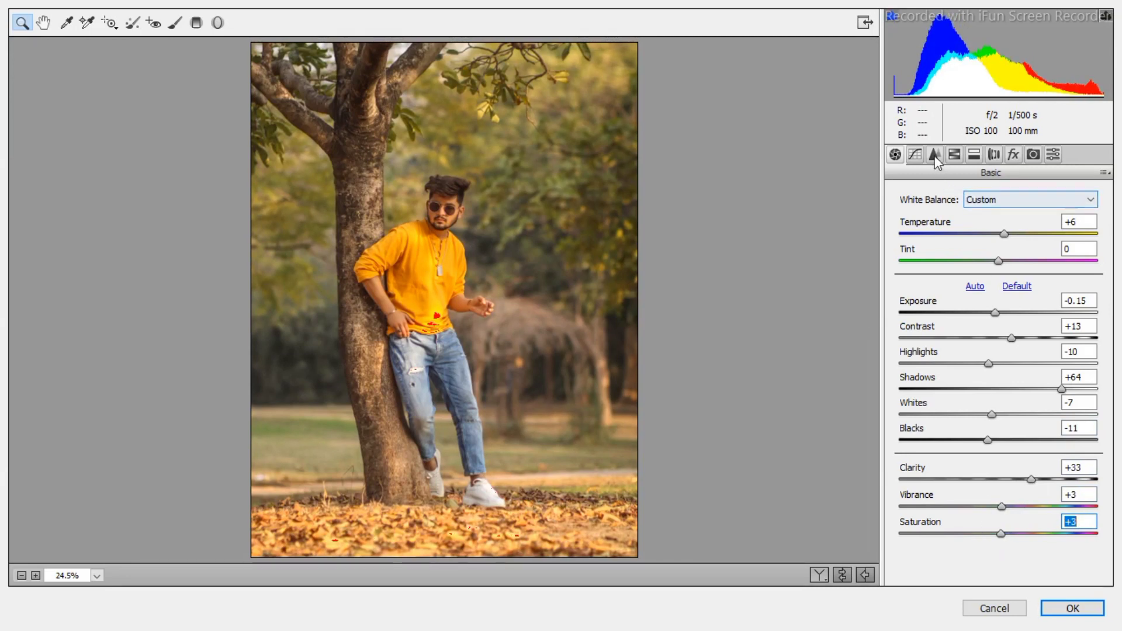
In the HSL adjustments, set the saturation of Oranges to +13, Yellows to +18 and Greens to -28
left_click(917, 155)
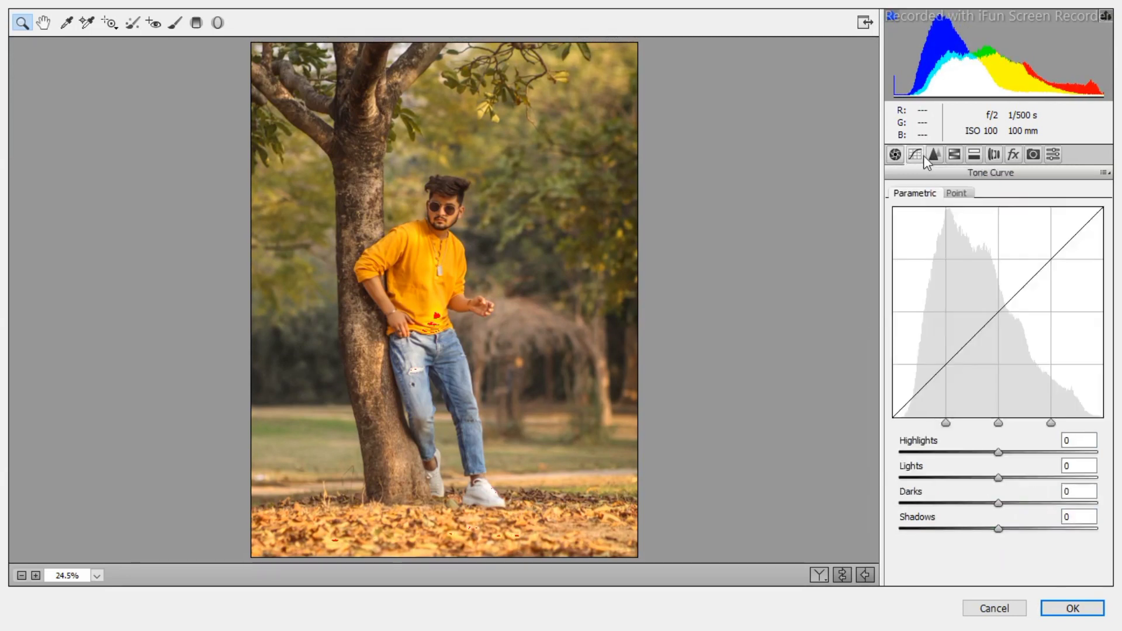
left_click(954, 155)
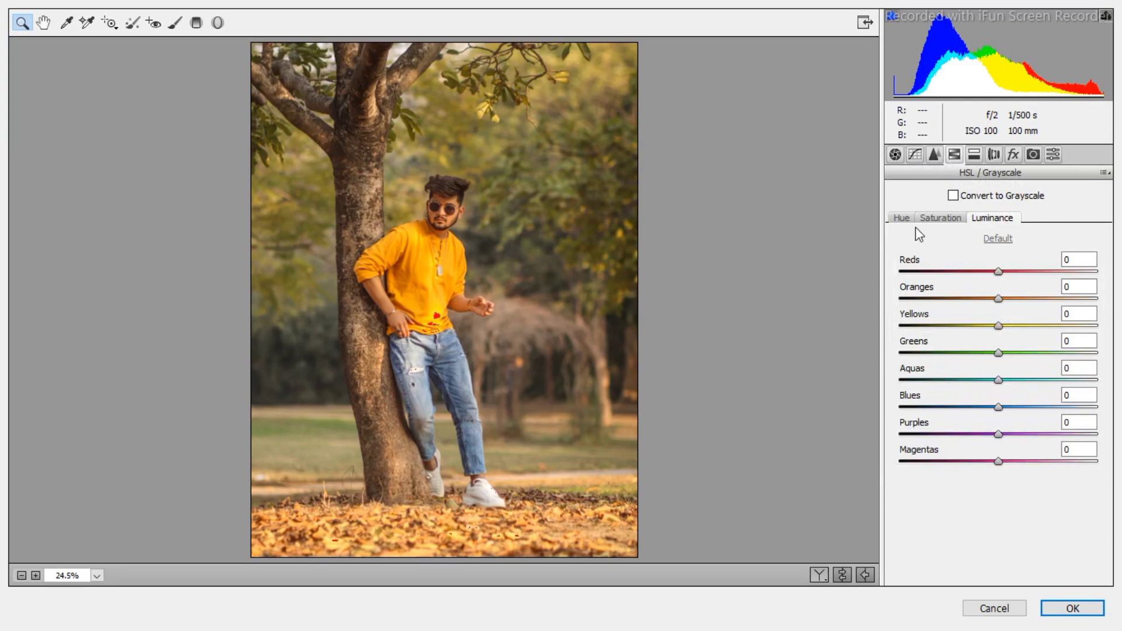
left_click(899, 219)
left_click(939, 221)
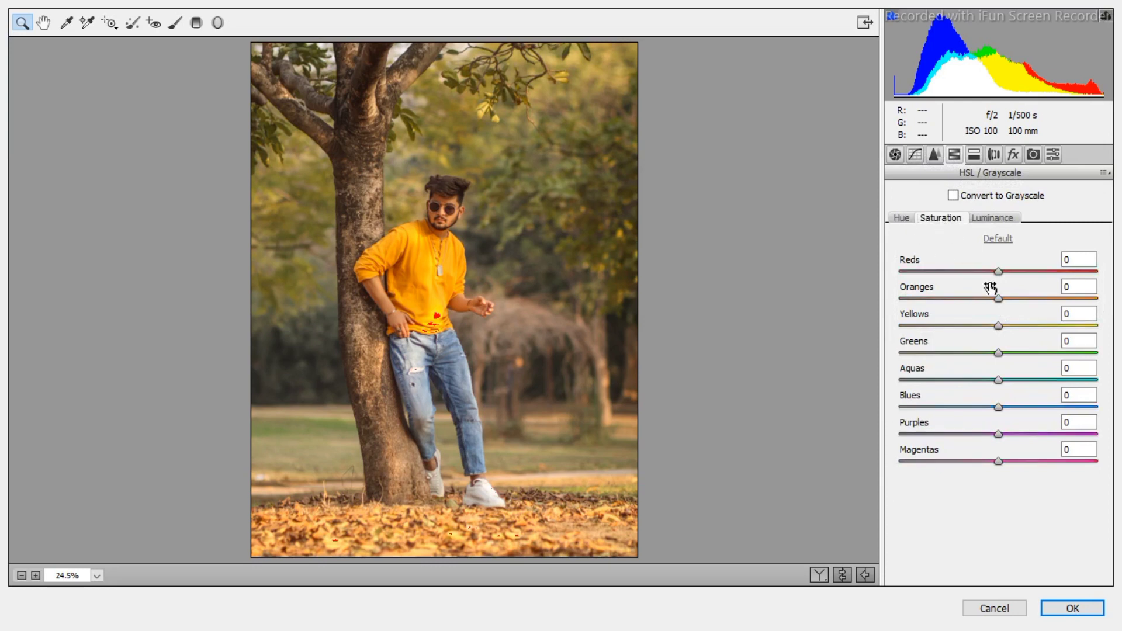
left_click_drag(998, 299, 942, 329)
left_click(998, 327)
Shift the HSL hues to Reds -18, Yellows -59 and Greens -69
left_click(905, 221)
left_click_drag(999, 353, 930, 351)
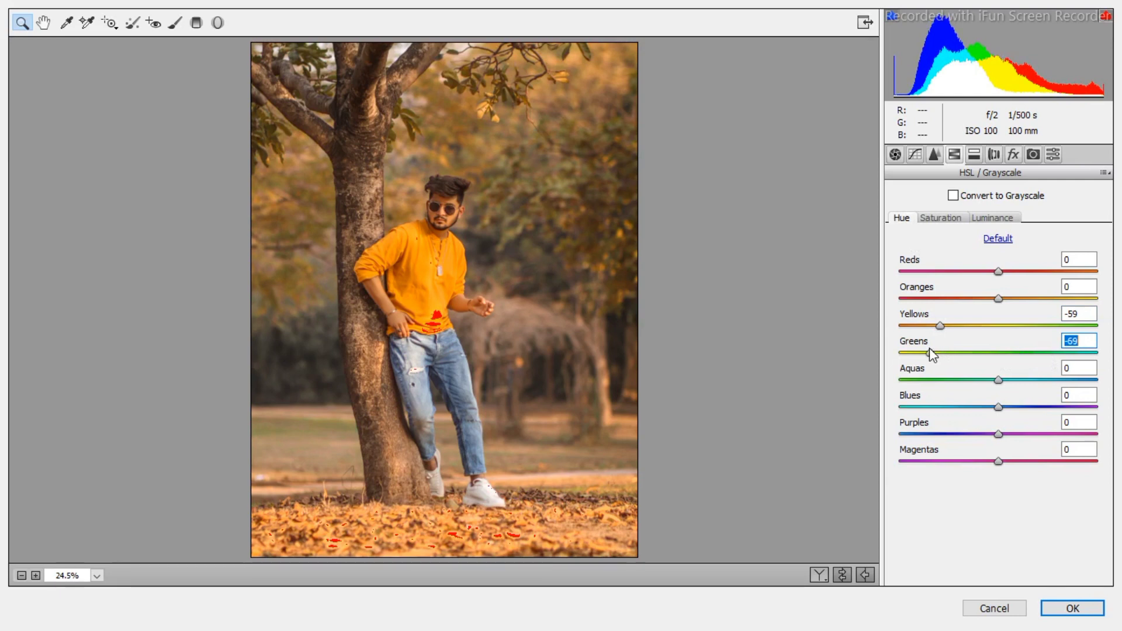
left_click(999, 272)
left_click_drag(1000, 272, 974, 276)
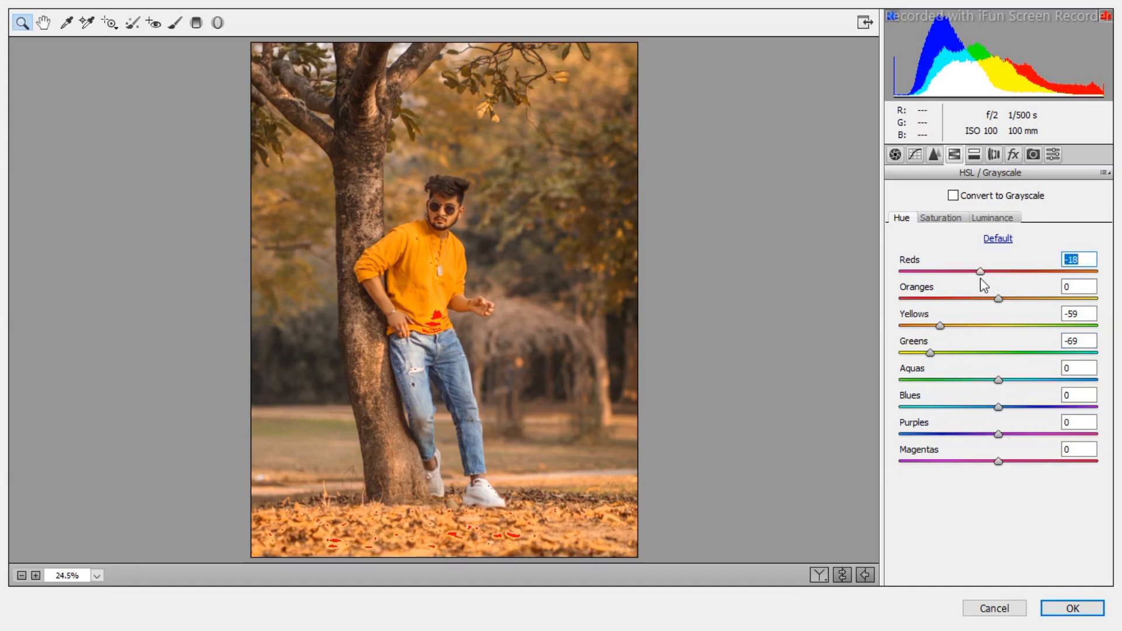
mouse_move(999, 299)
left_mouse_down()
mouse_move(1021, 304)
mouse_move(983, 305)
mouse_move(996, 311)
left_mouse_up()
Set the Yellows saturation to -13 and the Oranges luminance to +33
left_click(941, 219)
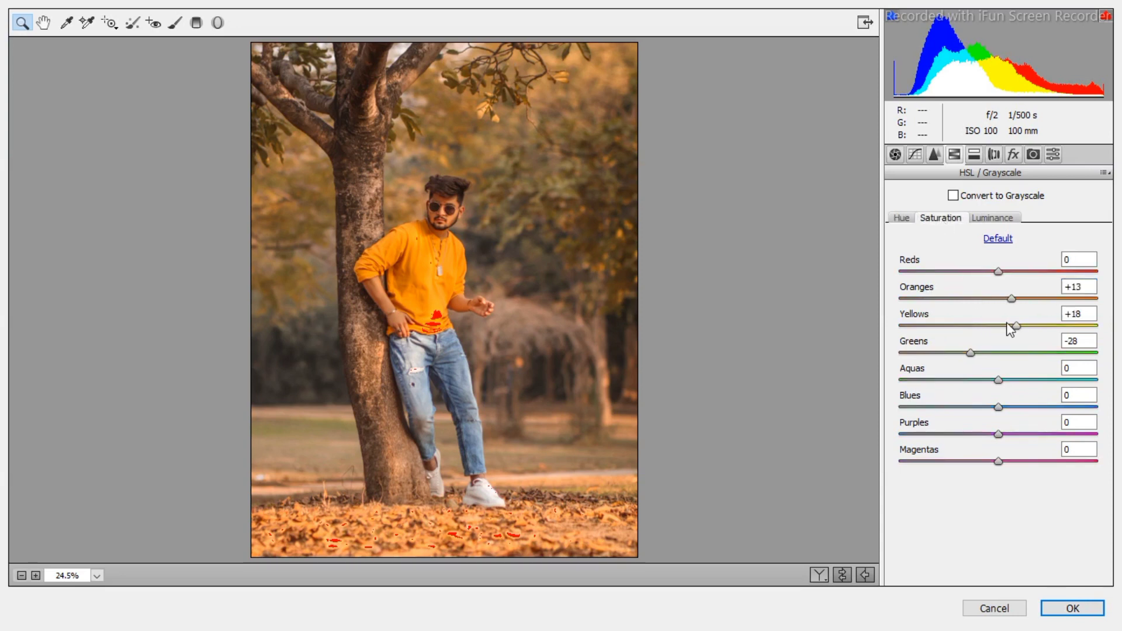
left_click_drag(1027, 325, 990, 338)
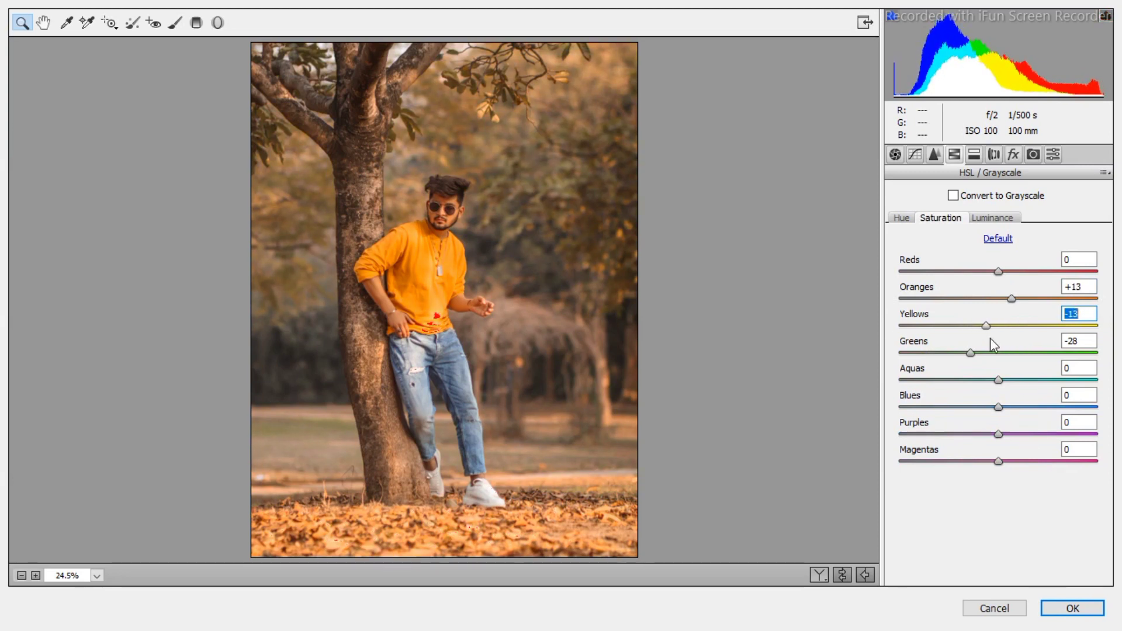
left_click(996, 219)
left_click_drag(998, 299, 1033, 300)
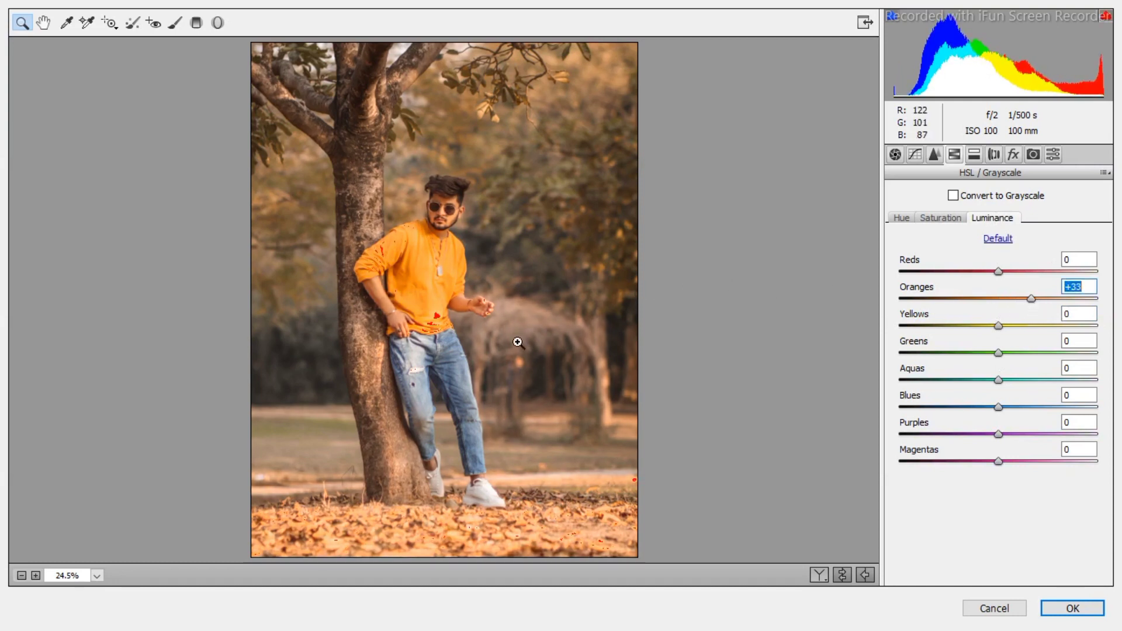
Set the Yellows saturation to +27 and compare the photo before and after side by side
left_click(953, 220)
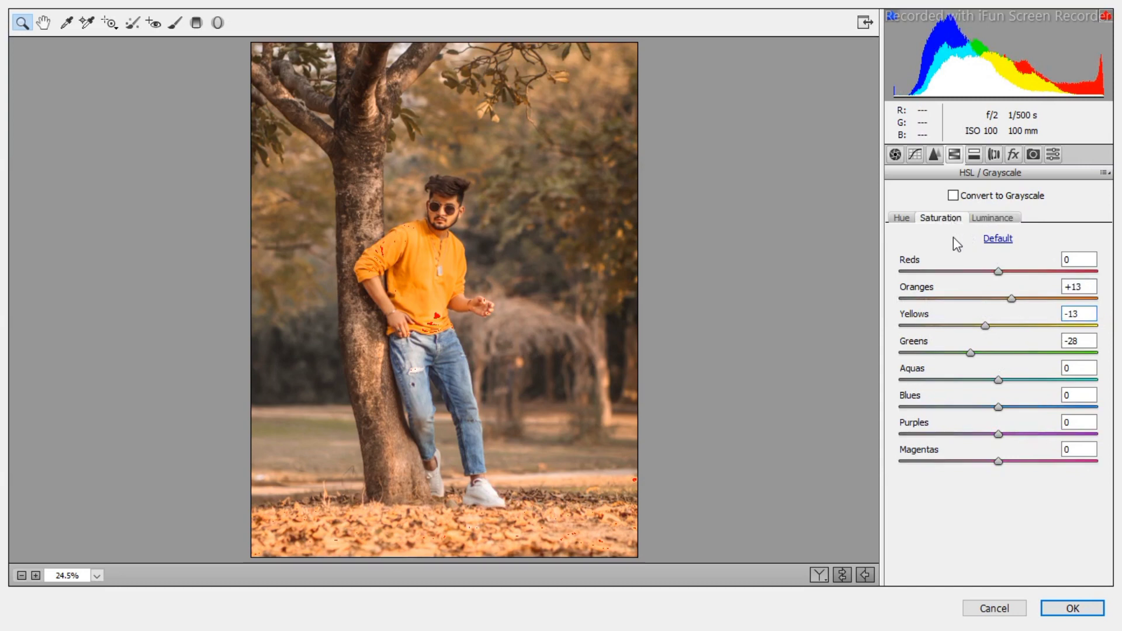
left_click_drag(985, 333, 1023, 335)
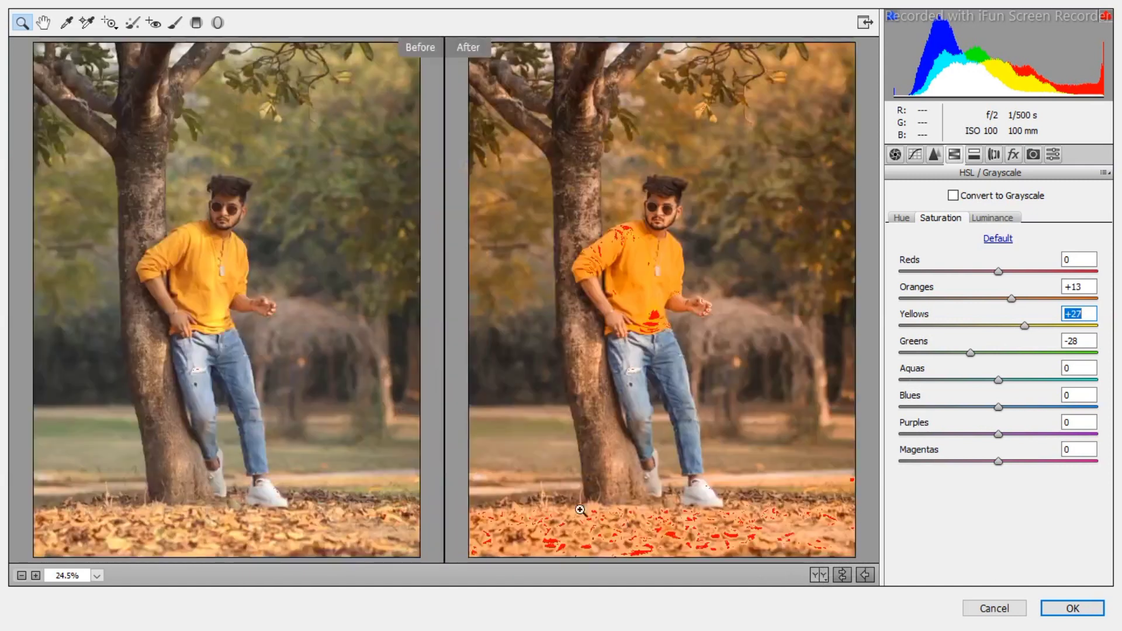
left_click(818, 576)
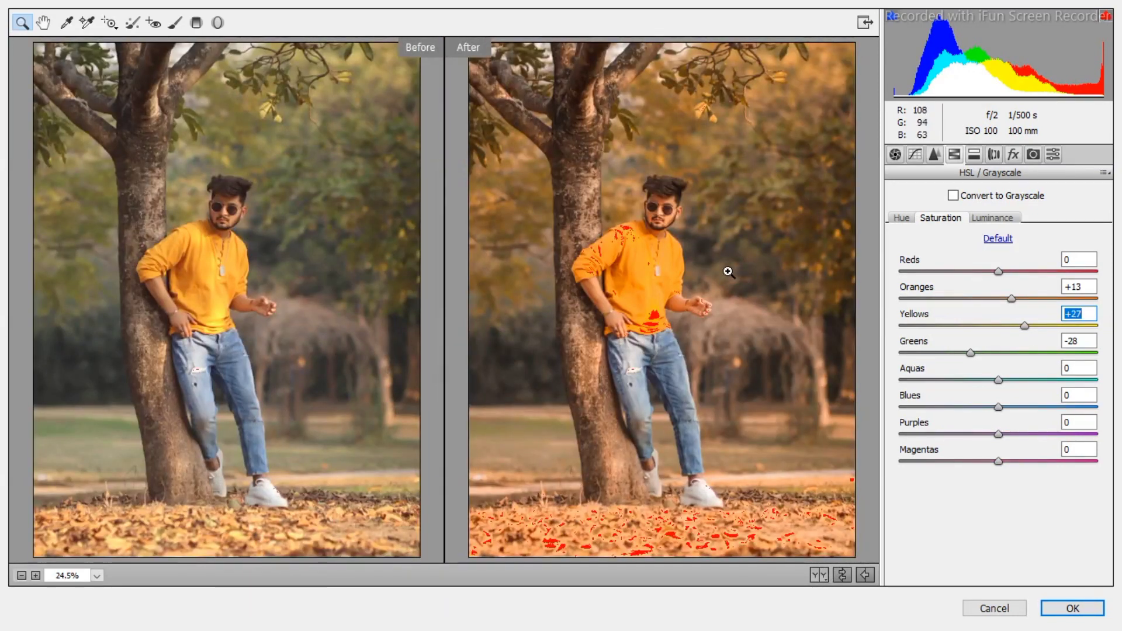
Inspect the man up close in the before and after views and apply the Camera Raw adjustments
left_click_drag(624, 173, 754, 396)
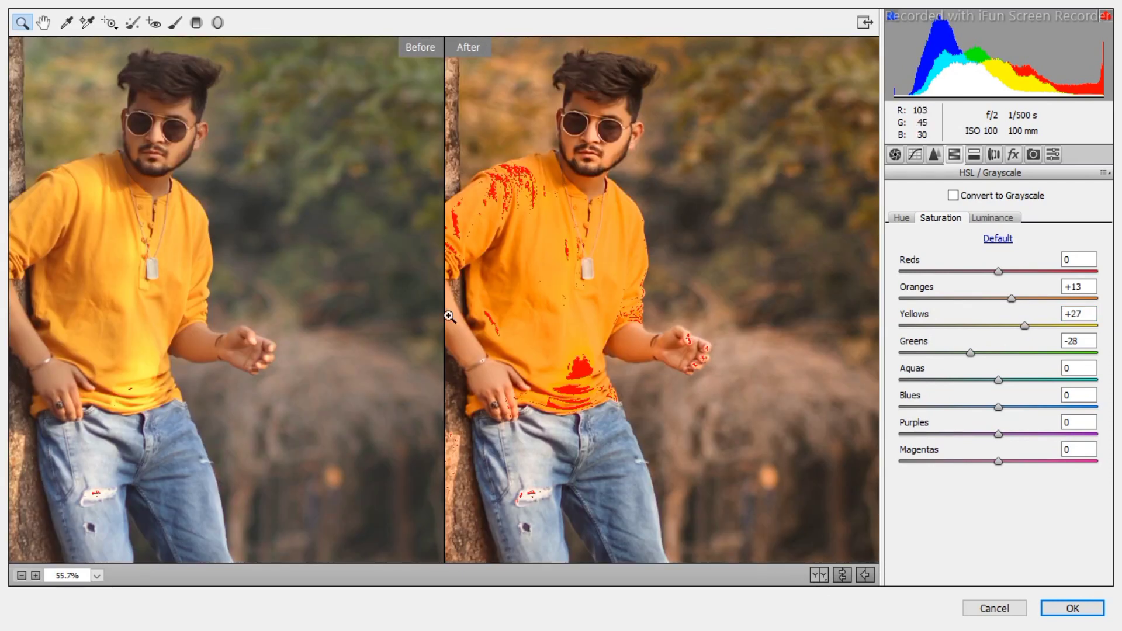
scroll(398, 239, "up", 5)
scroll(391, 258, "down", 1)
scroll(391, 257, "up", 1)
scroll(388, 253, "down", 2)
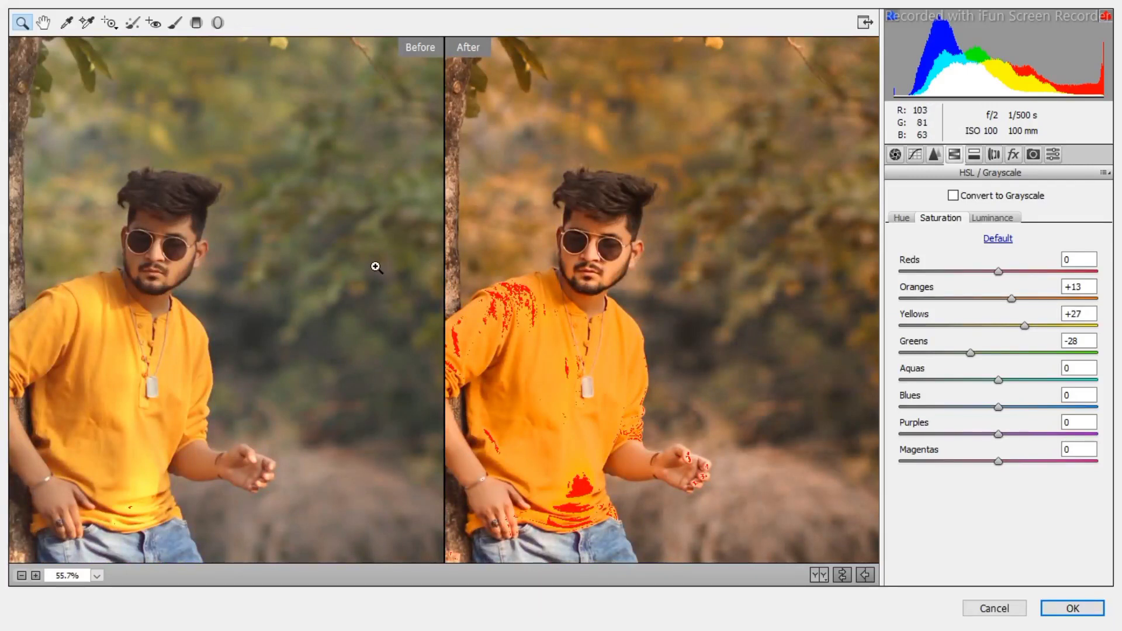
left_click(1073, 609)
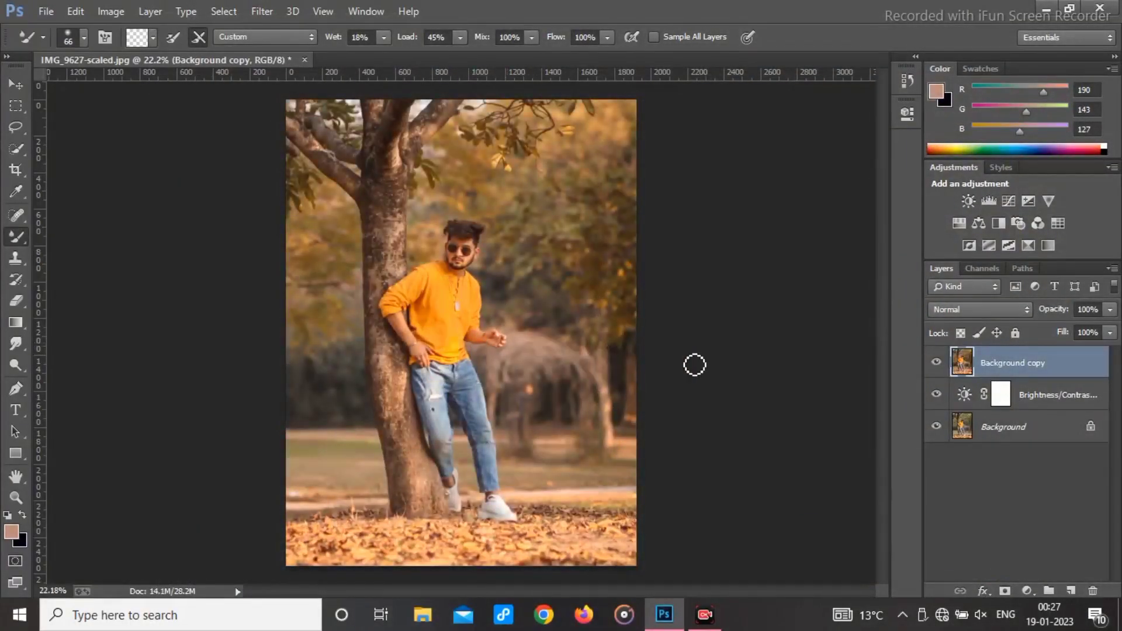
Flatten all layers into a single Background layer, leaving no extra empty layer
right_click(995, 428)
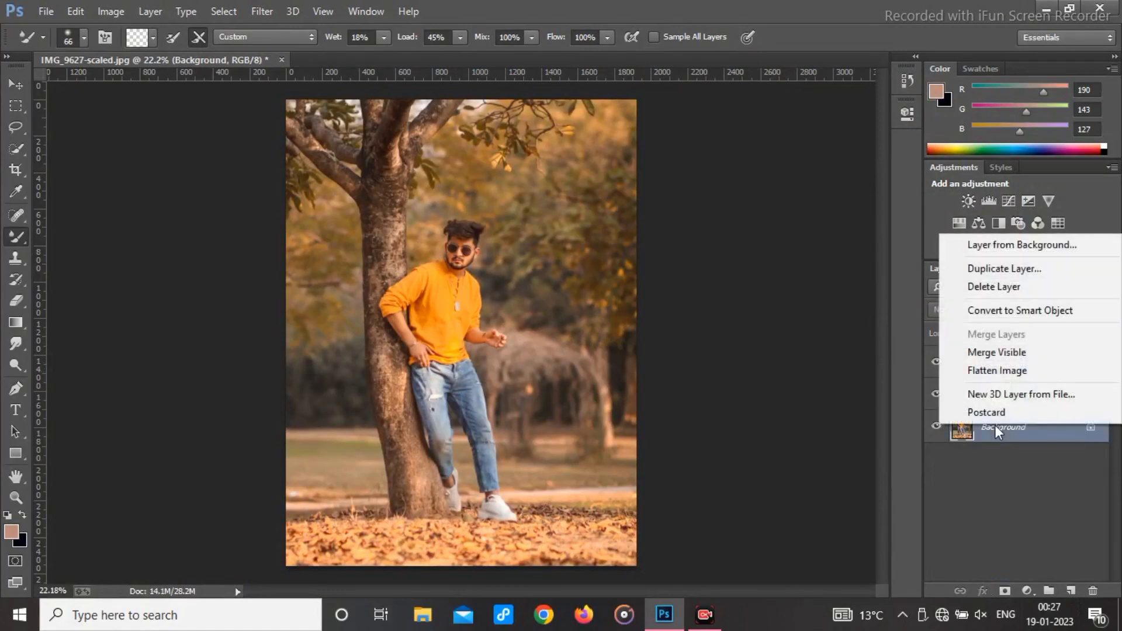
left_click(980, 373)
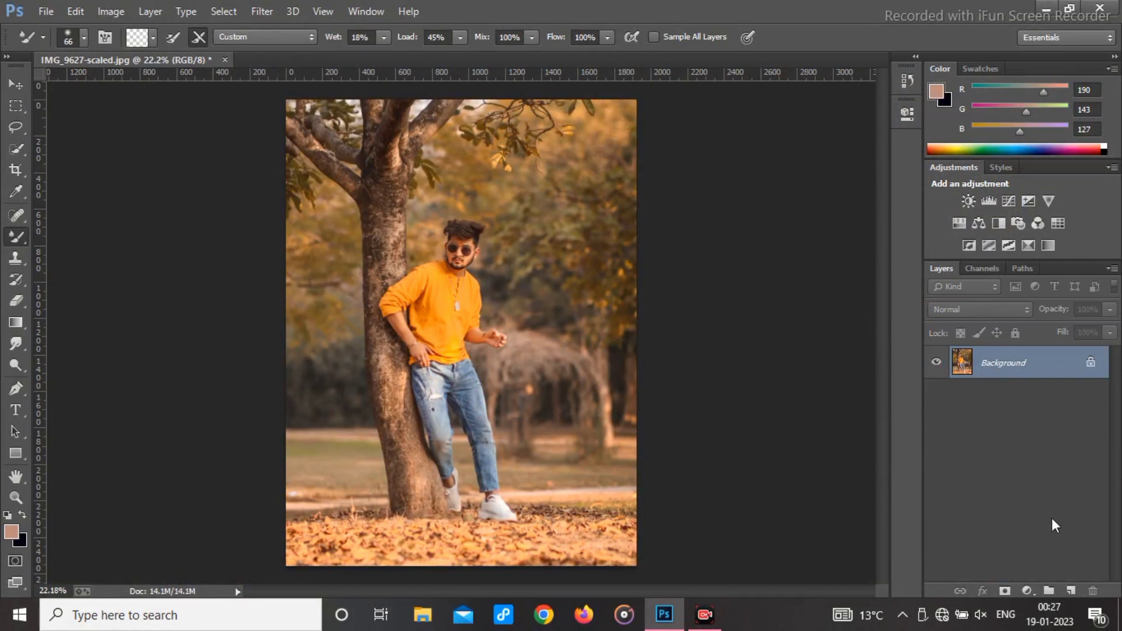
left_click(1065, 591)
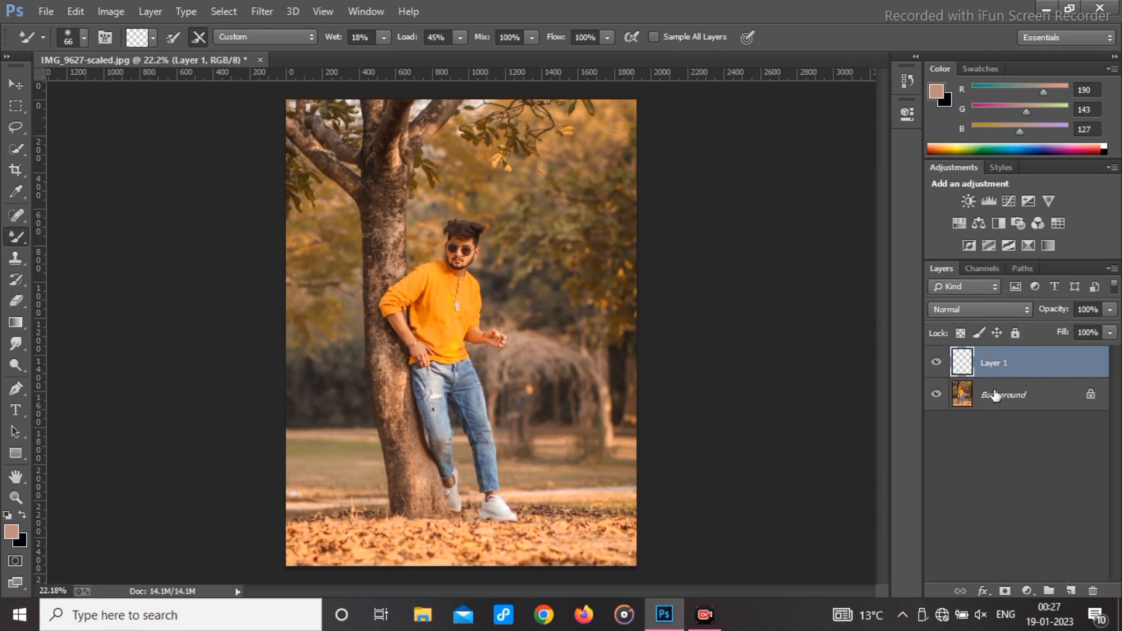
key("Delete")
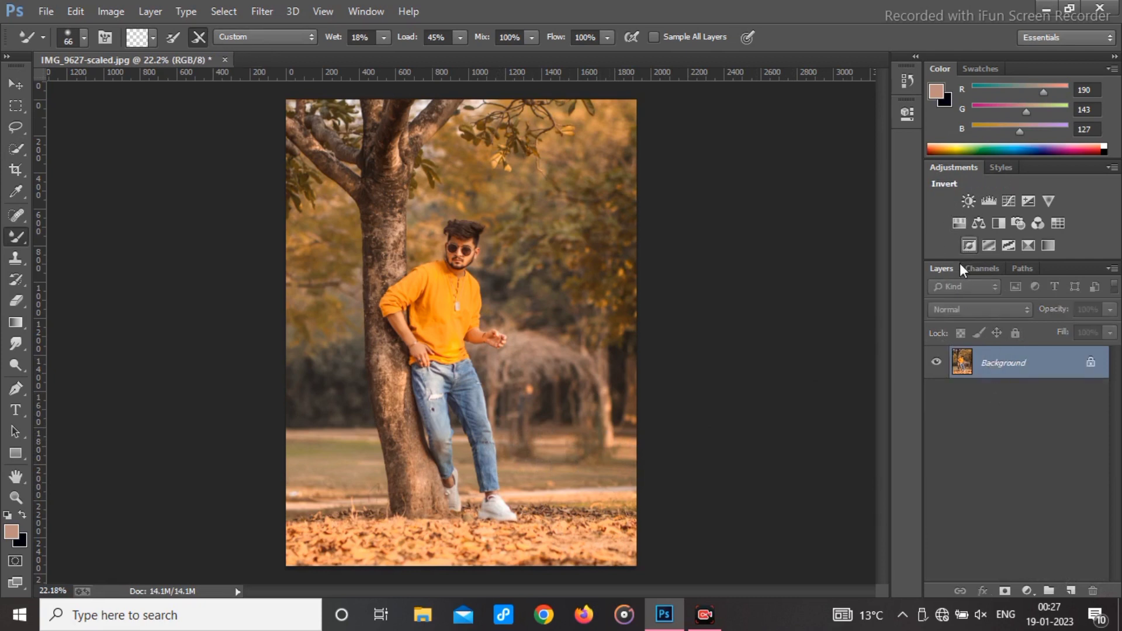
Add a Color Balance adjustment layer and set its Midtones to Magenta–Green -14 and Yellow–Blue -19
left_click(1025, 589)
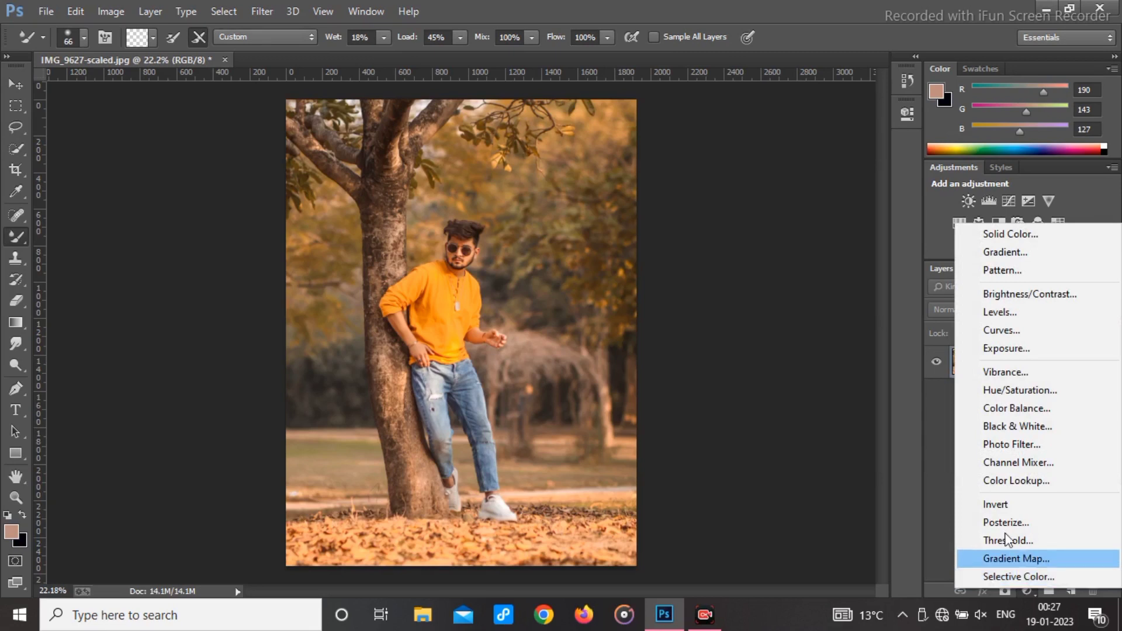
left_click(1001, 408)
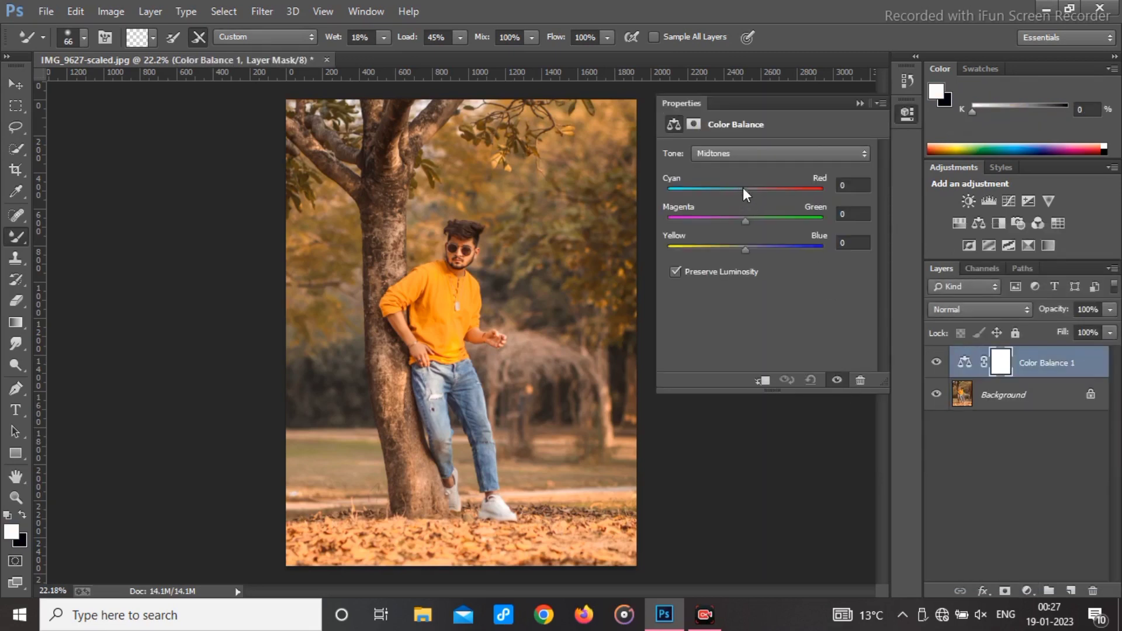
left_click_drag(746, 190, 742, 244)
left_click_drag(722, 245, 731, 247)
Adjust the Highlights color sliders of the Color Balance layer
left_click(729, 153)
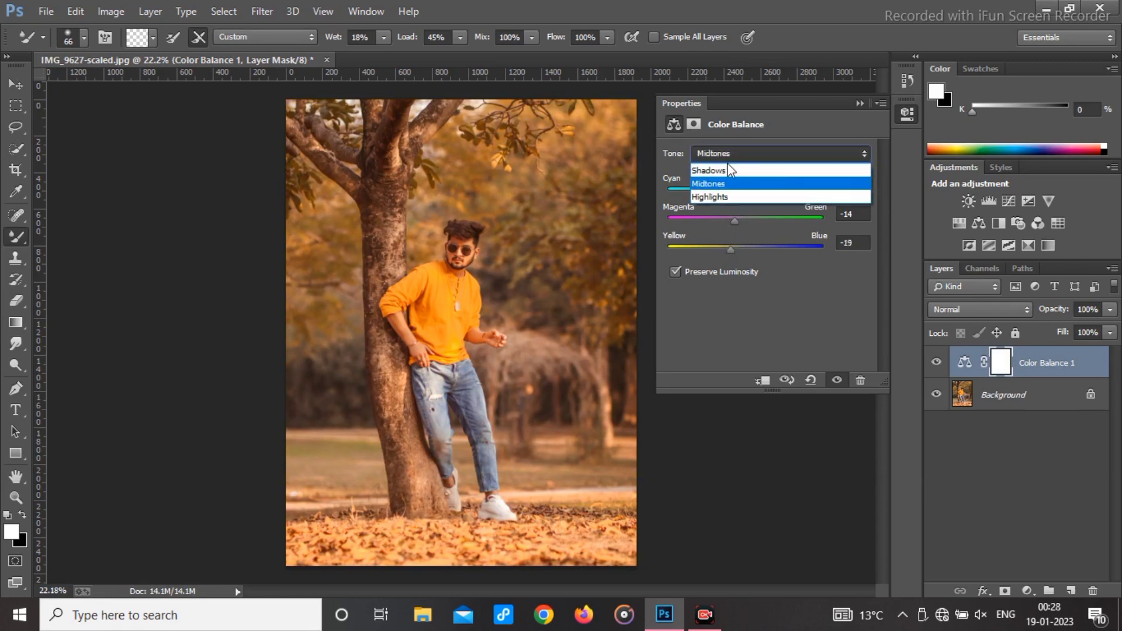
left_click(724, 191)
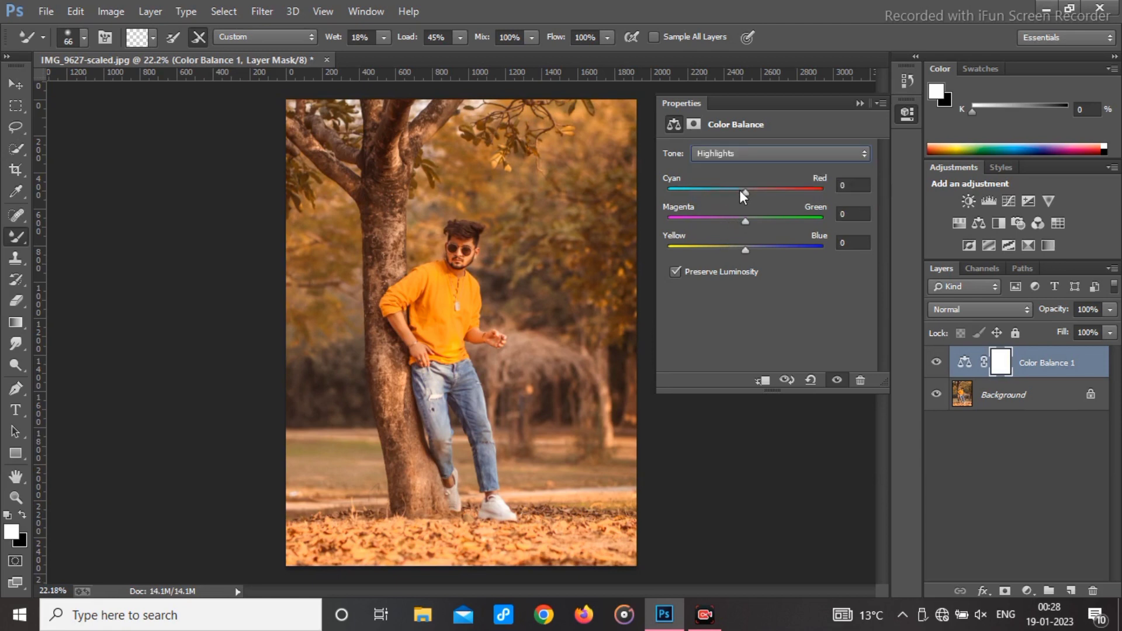
left_click_drag(745, 247, 736, 223)
Set the Color Balance Shadows to Cyan–Red -6 and Magenta–Green -13, and close the adjustment settings
left_click(742, 153)
left_click(739, 170)
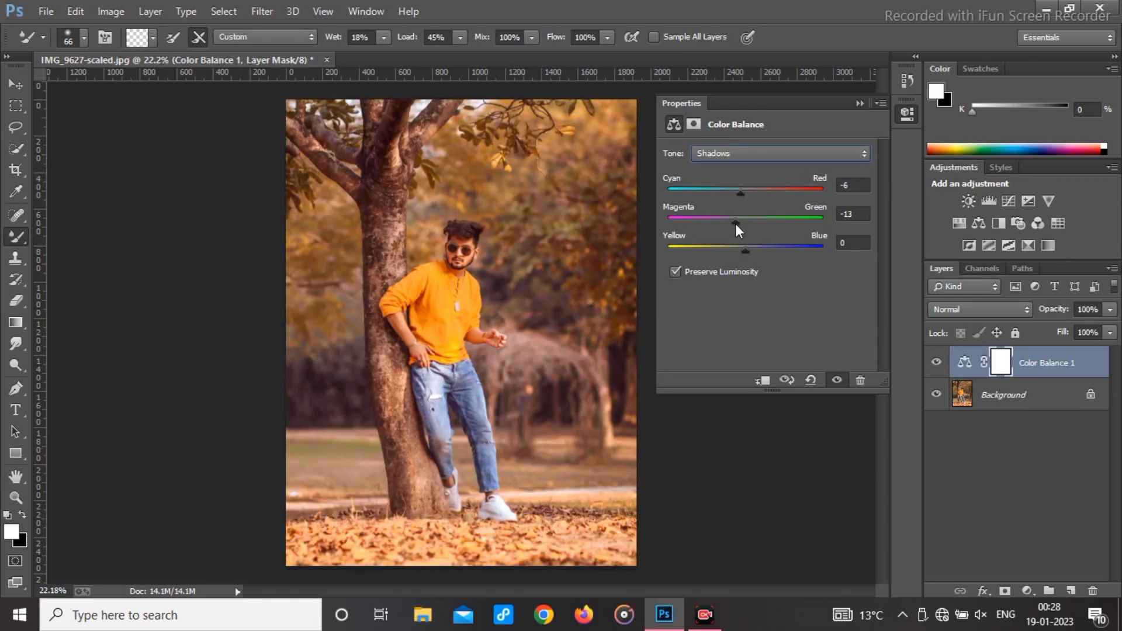
mouse_move(746, 244)
left_mouse_down()
mouse_move(759, 244)
mouse_move(746, 243)
left_mouse_up()
left_click(859, 104)
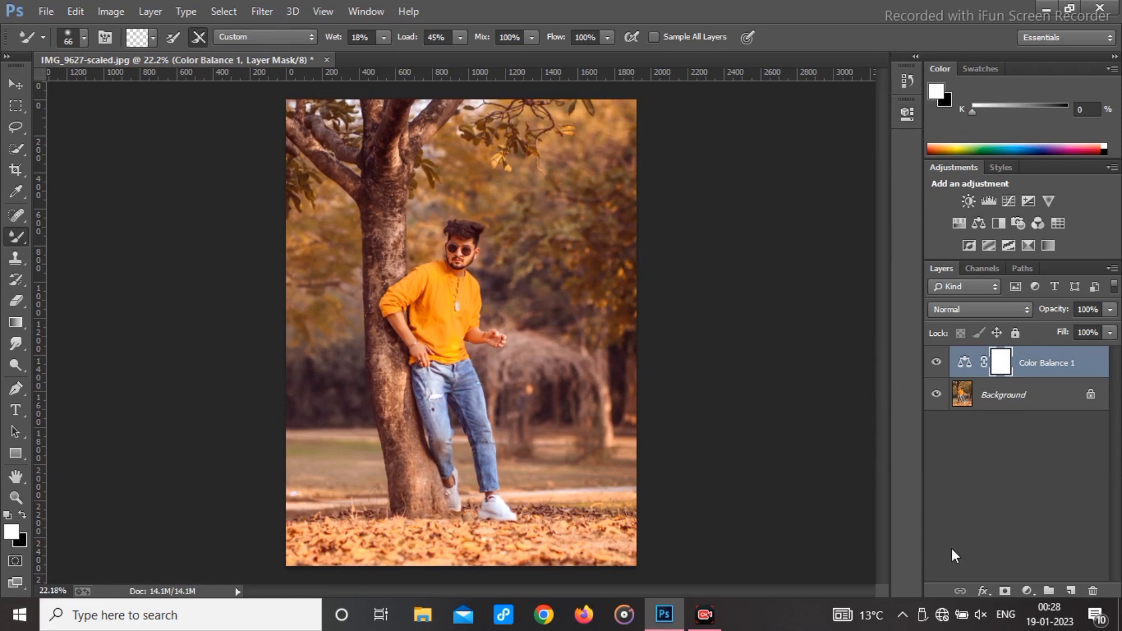
Compare the photo with and without the Color Balance layer and flatten the image
left_click(936, 397, "alt")
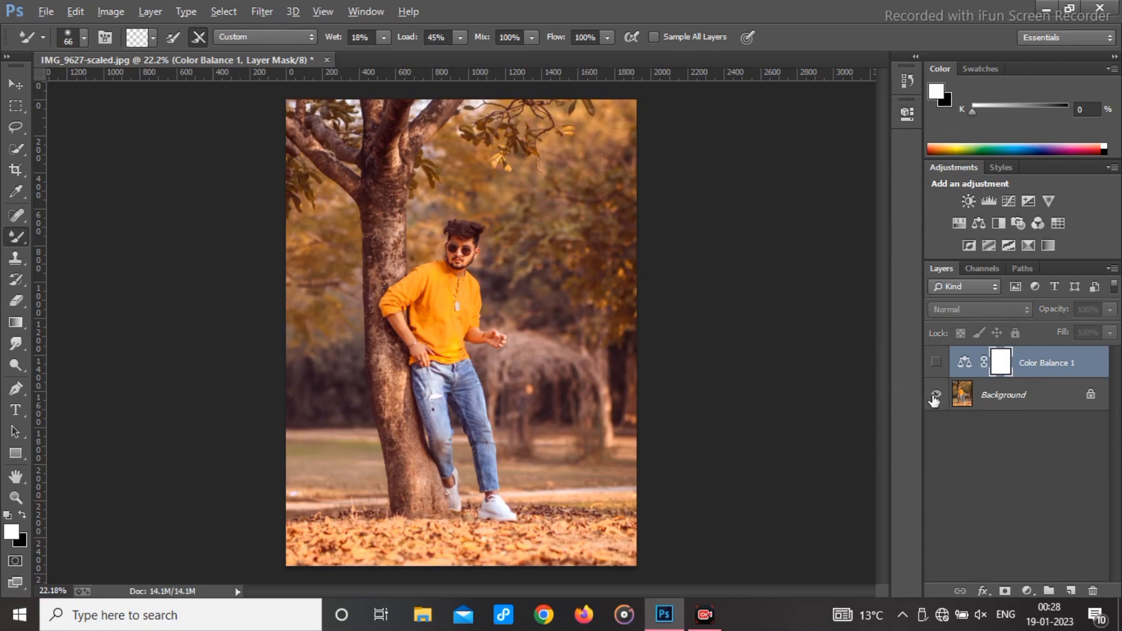
left_click(935, 397, "alt")
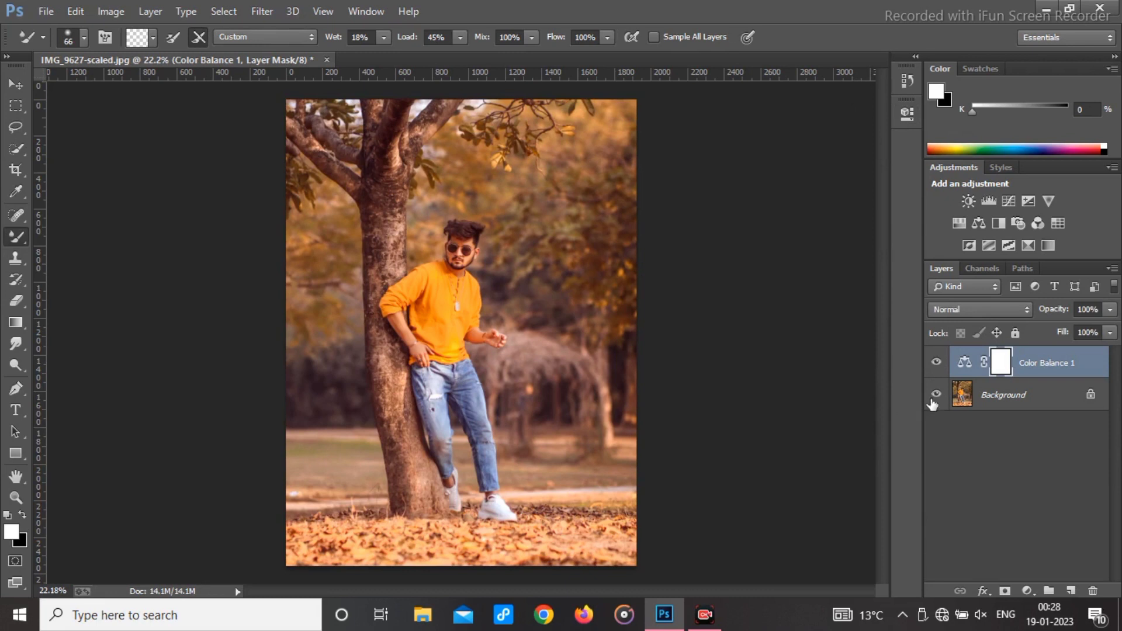
right_click(1023, 400)
left_click(997, 533)
Add a Selective Color adjustment layer and set its Reds to Cyan -10, Magenta -1 and Yellow -17
left_click(1027, 591)
left_click(1024, 580)
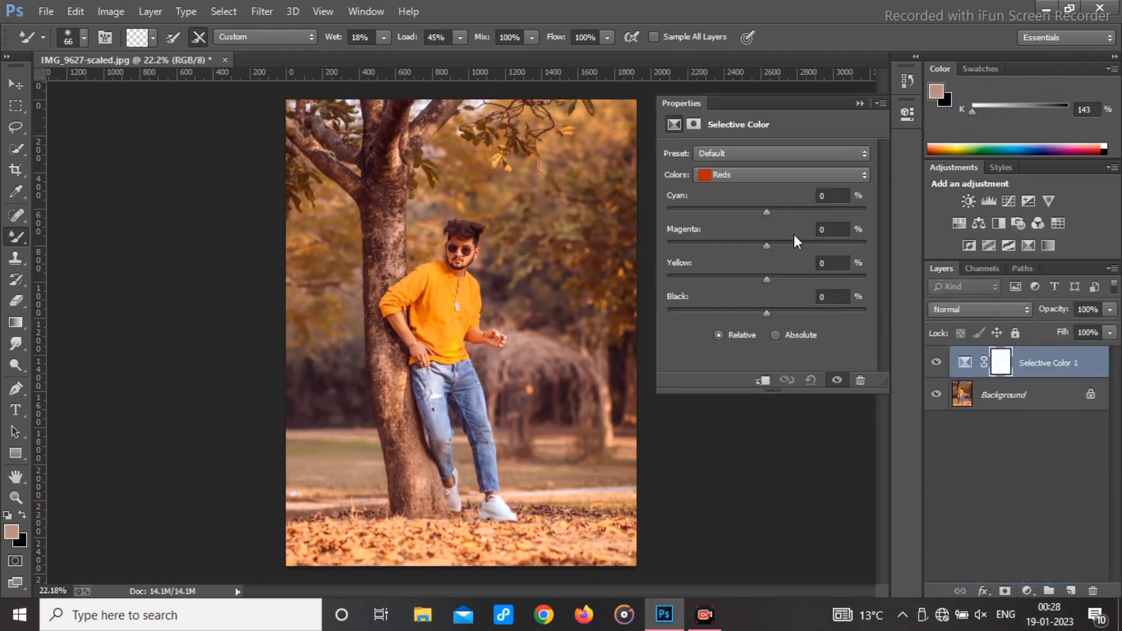
left_click_drag(767, 212, 767, 310)
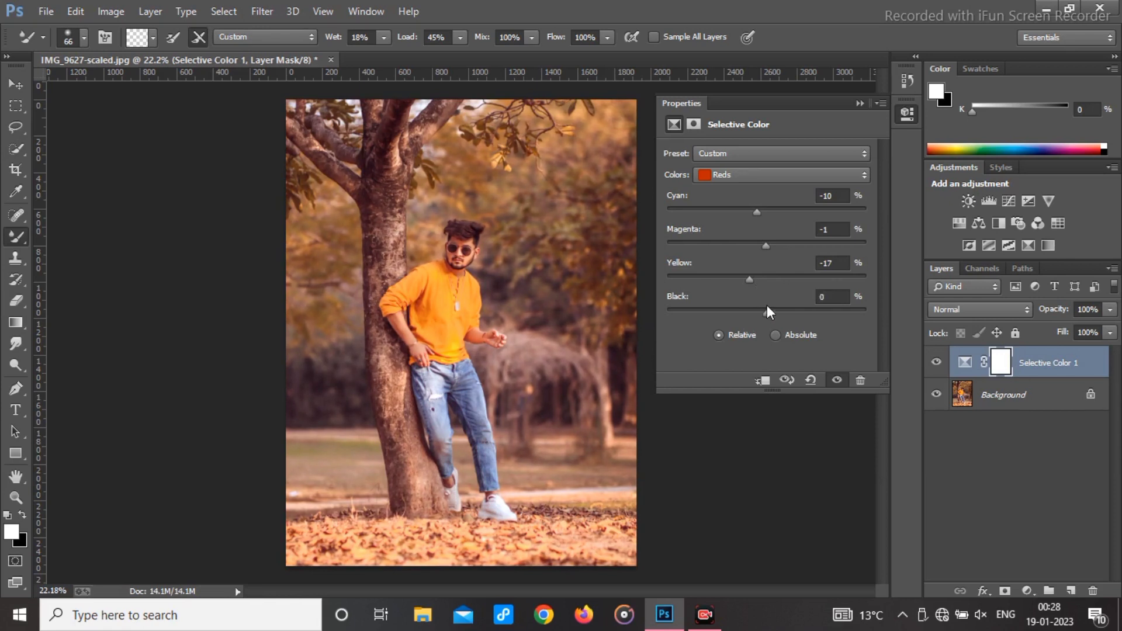
Set the Selective Color Yellows to Cyan -57, Magenta -2, Yellow -11 and Black +11
left_click(748, 173)
left_click(734, 206)
left_click_drag(762, 215, 702, 218)
left_click_drag(763, 244, 756, 285)
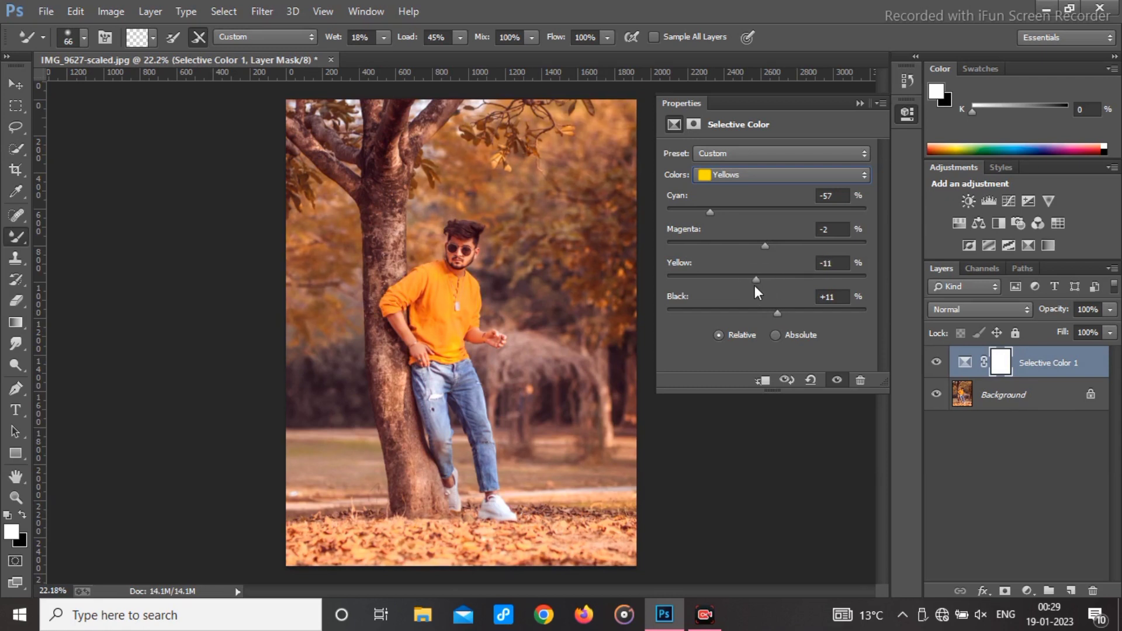
Set the Selective Color Whites to Cyan -6 and Yellow -31, and close the adjustment settings
left_click(762, 181)
left_click(743, 222)
left_click(740, 178)
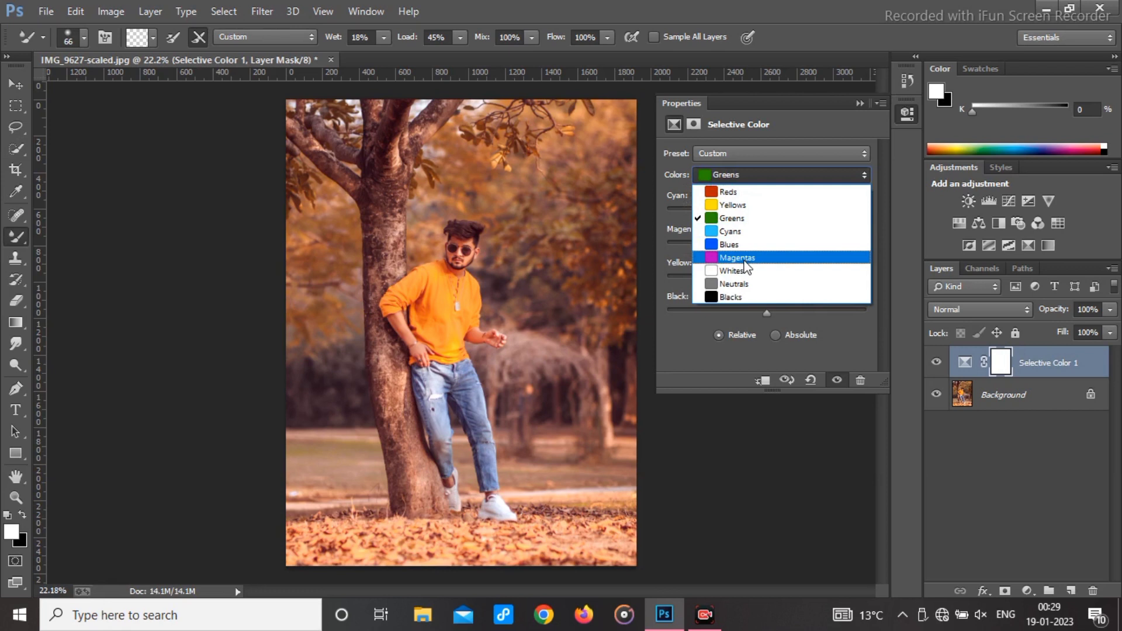
left_click(747, 271)
left_click(767, 212)
left_click_drag(771, 220, 761, 222)
left_click_drag(767, 280, 737, 277)
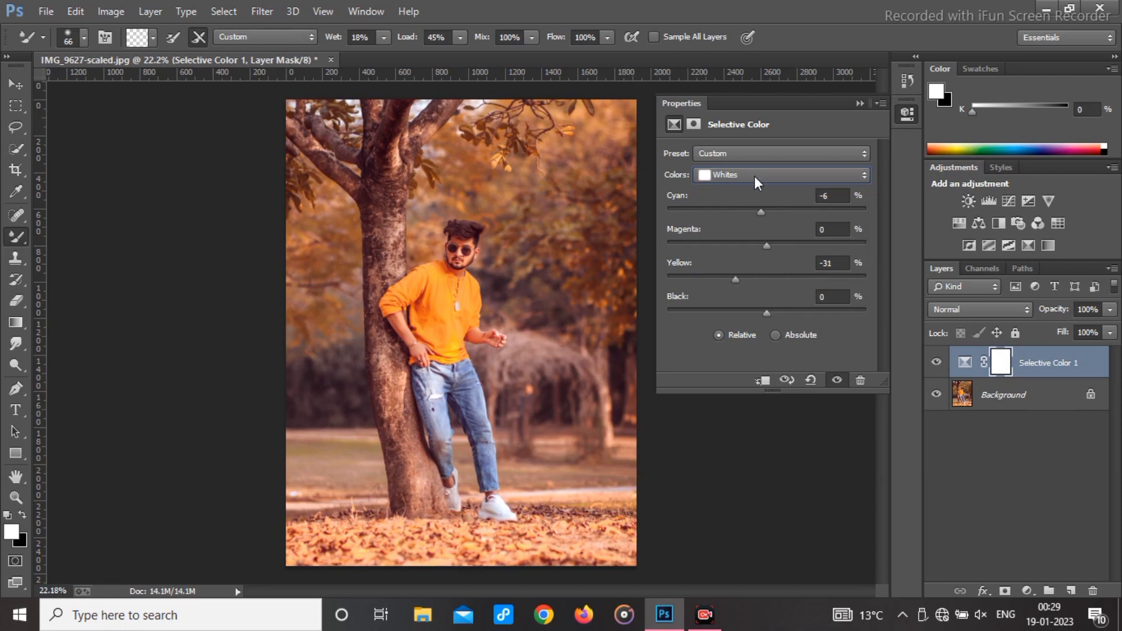
left_click(858, 103)
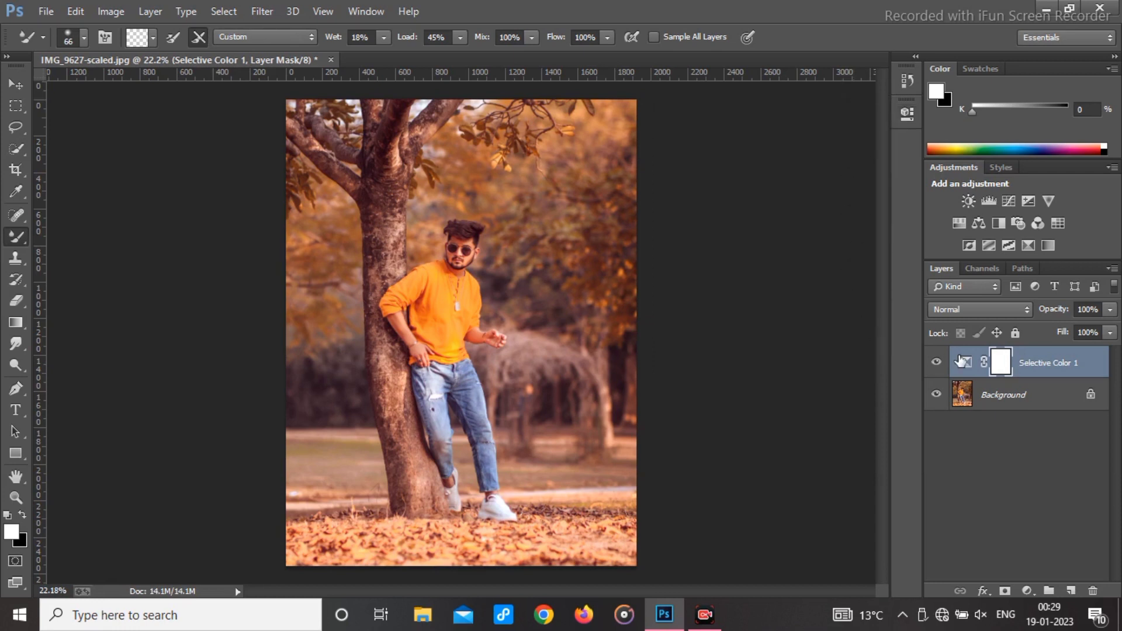
Compare the photo with and without the Selective Color layer and flatten the image
left_click(938, 396, "alt")
left_click(937, 396, "alt")
right_click(989, 399)
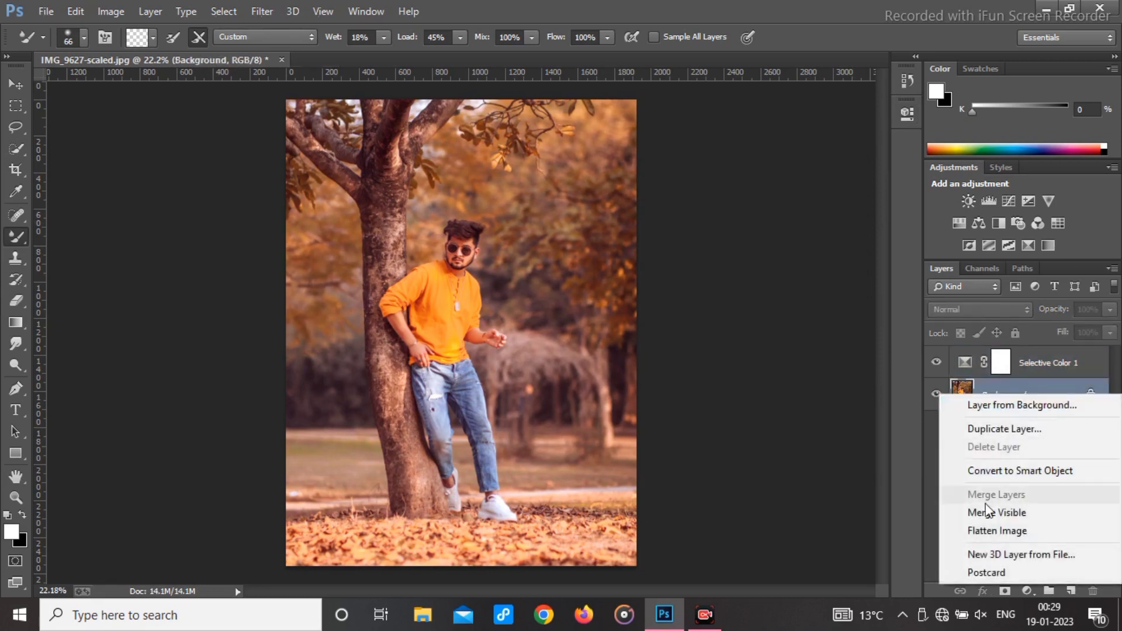
left_click(962, 530)
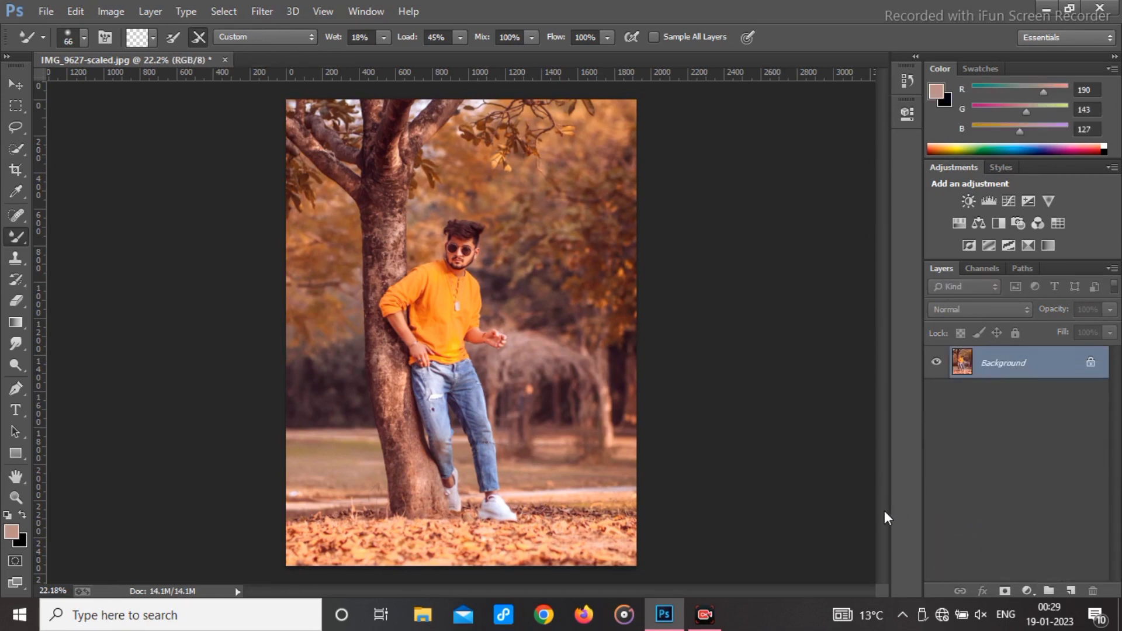
Create a new empty layer and make the near-black 00000b the foreground color
left_click(1071, 590)
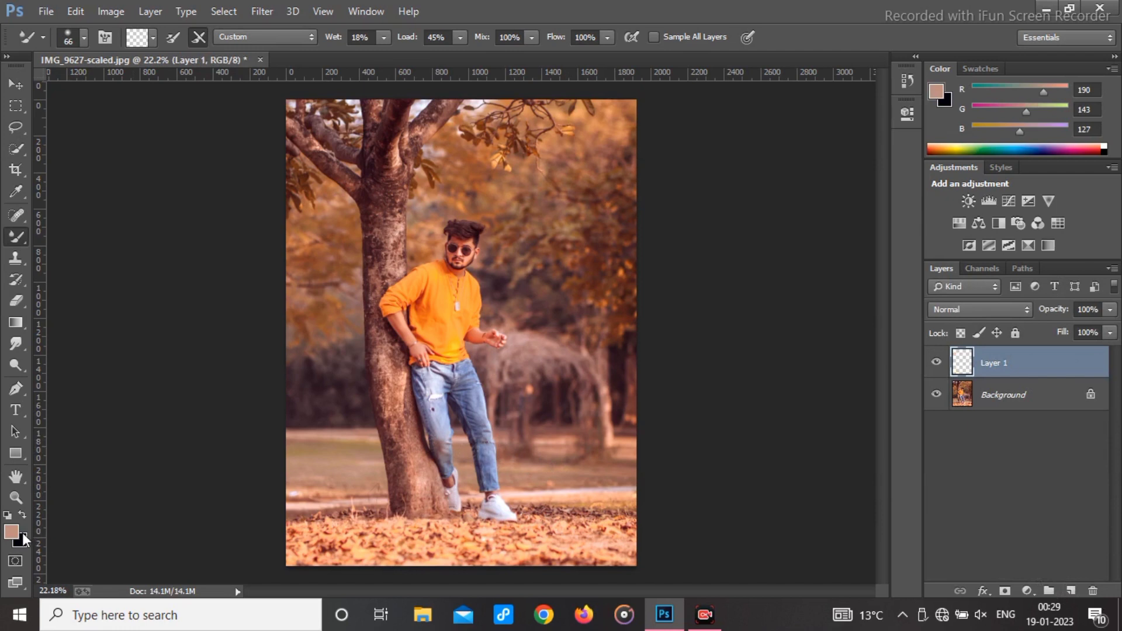
left_click(22, 515)
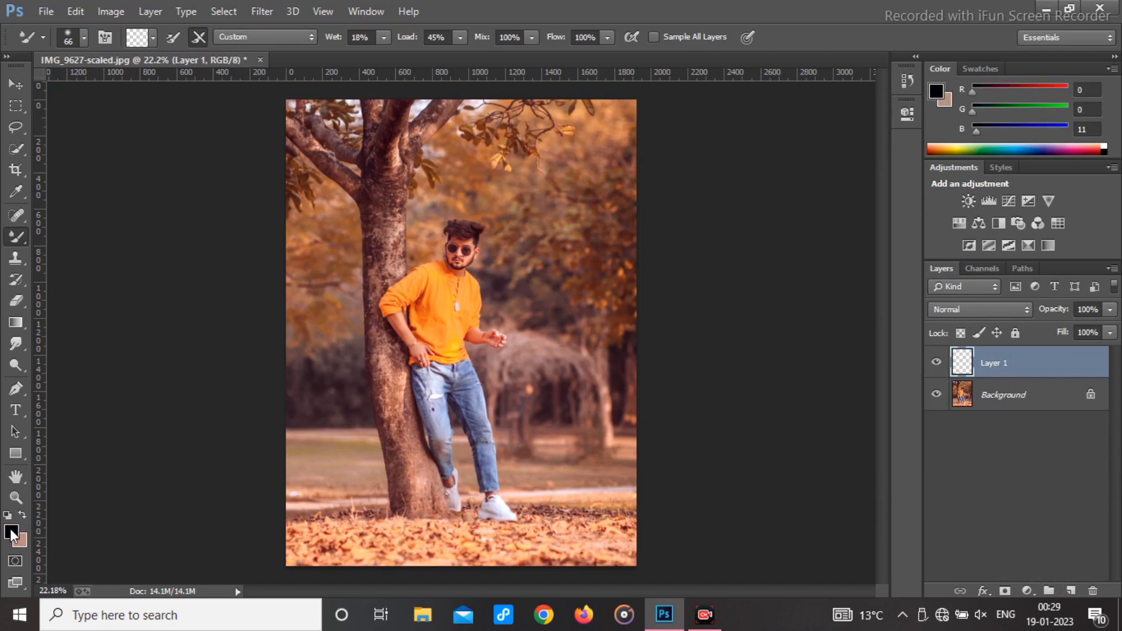
left_click(11, 532)
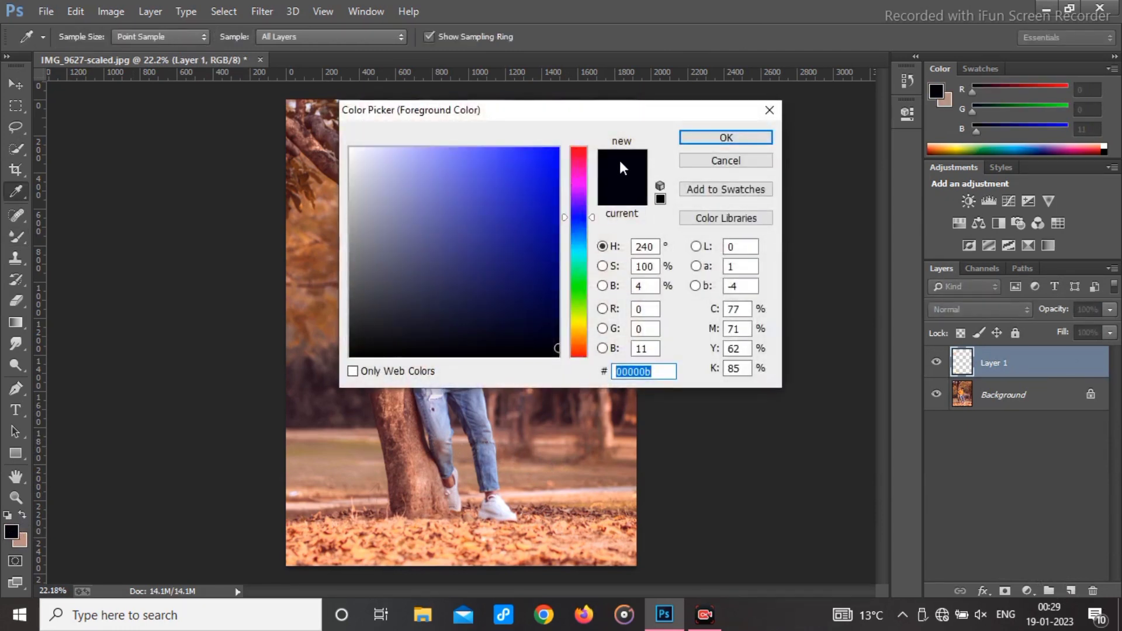
left_click(710, 139)
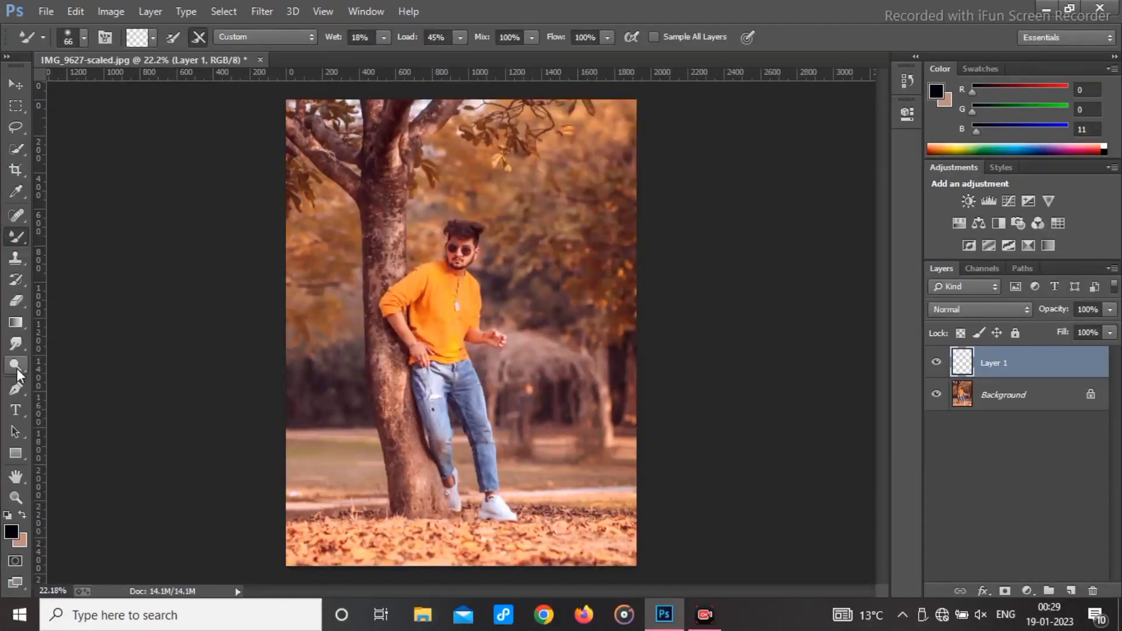
Draw a linear dark-to-transparent gradient on the new layer from the photo's bottom edge up to the man's thighs
left_click(18, 321)
left_click(68, 321)
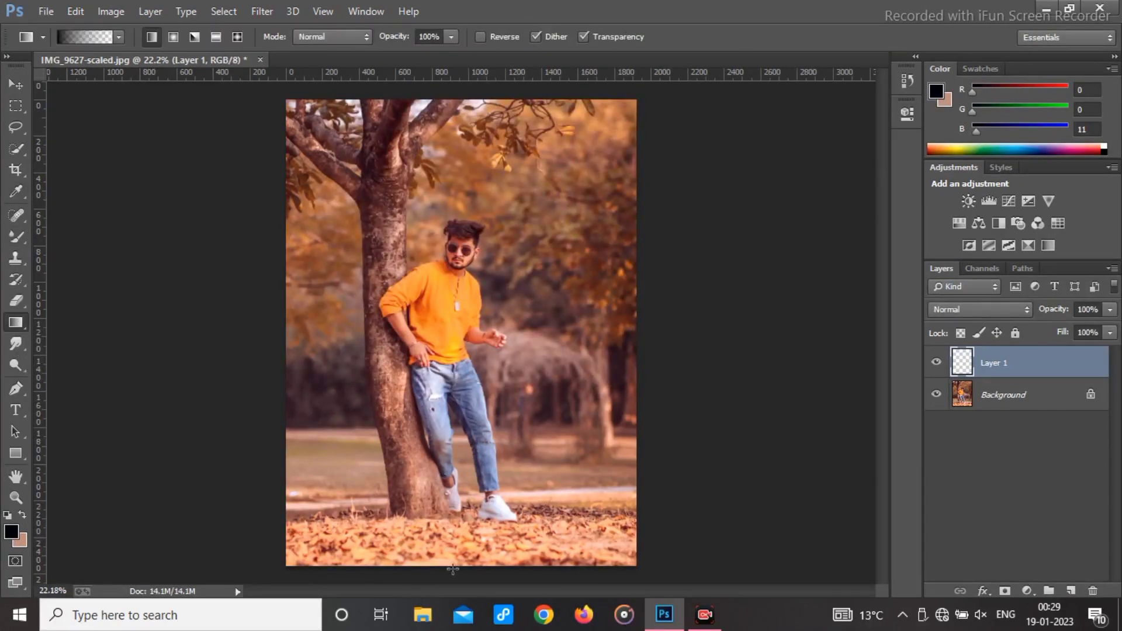
left_click_drag(453, 571, 455, 398)
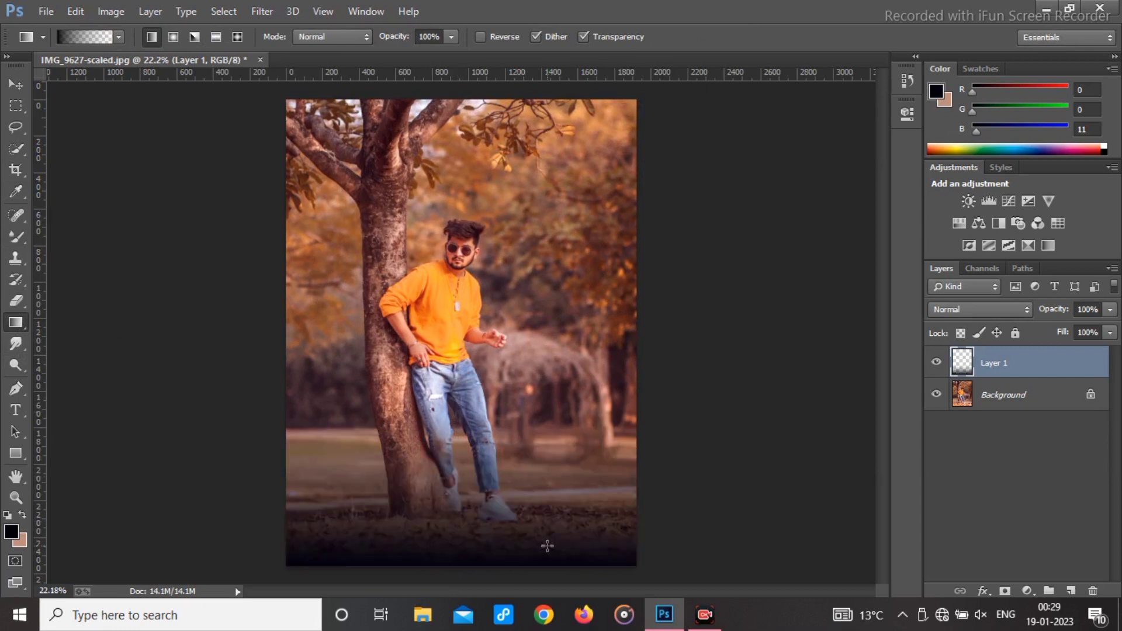
Stretch the gradient layer up to the man's waist and down past the photo's bottom edge with Free Transform
key("ctrl+t")
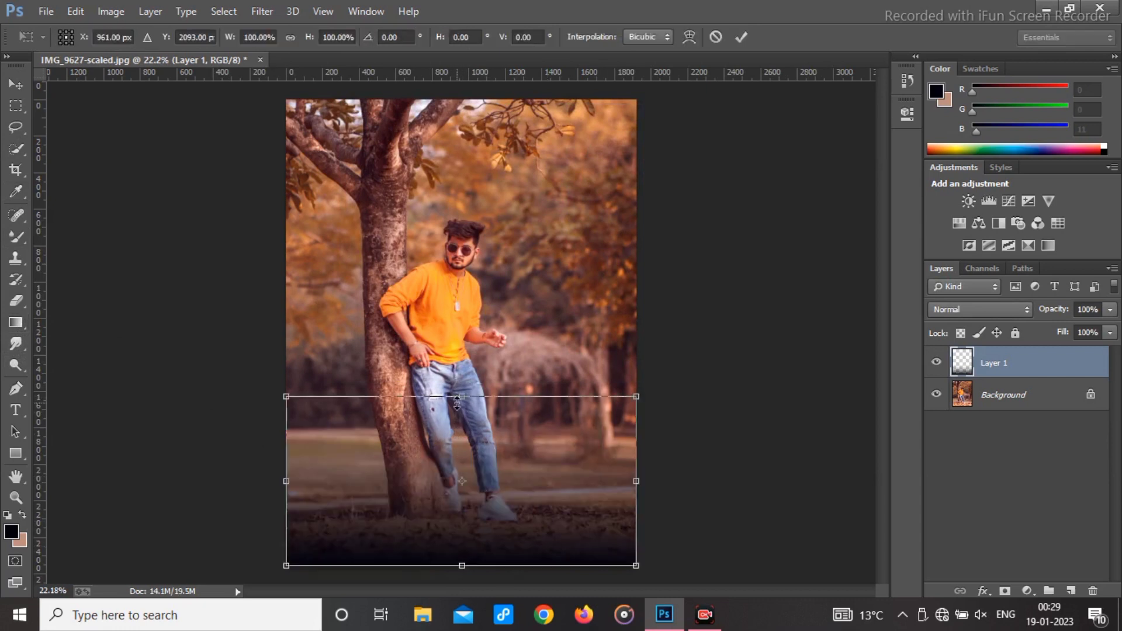
left_click_drag(459, 401, 456, 348)
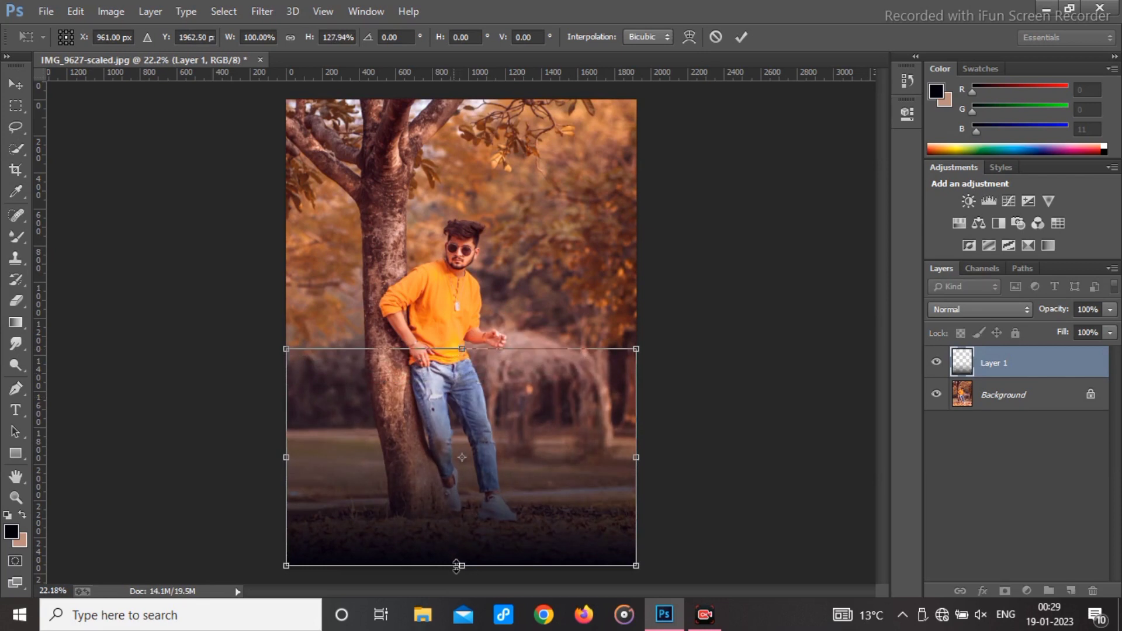
left_click_drag(462, 565, 462, 610)
left_click(743, 38)
key("g")
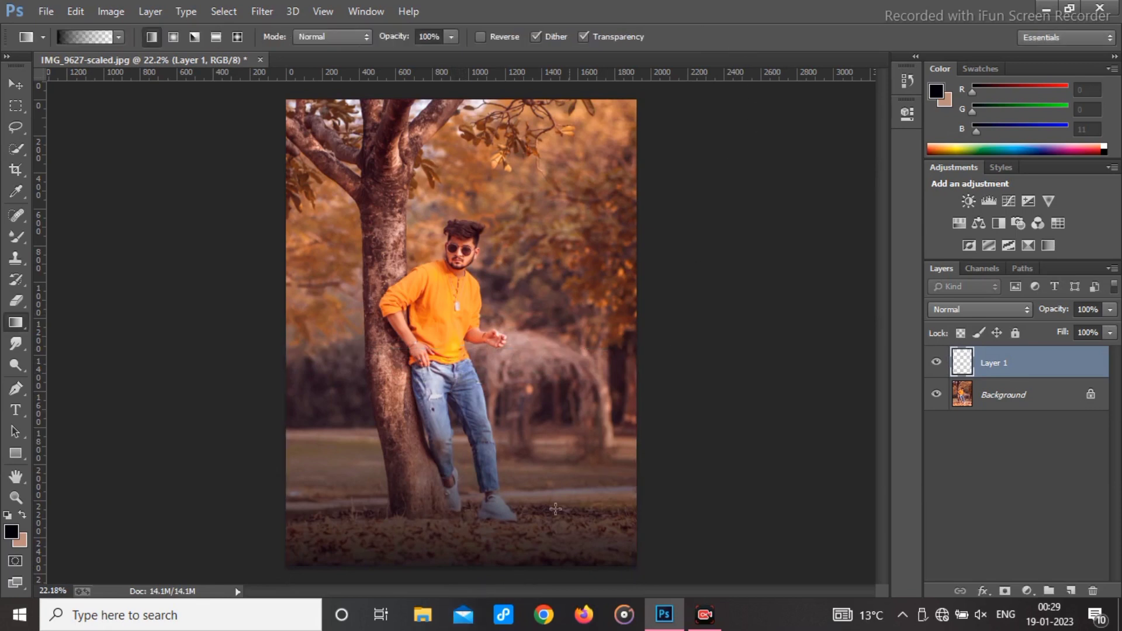
Compare the photo with and without the gradient layer and inspect the man up close
left_click(937, 395, "alt")
left_click(937, 395, "alt")
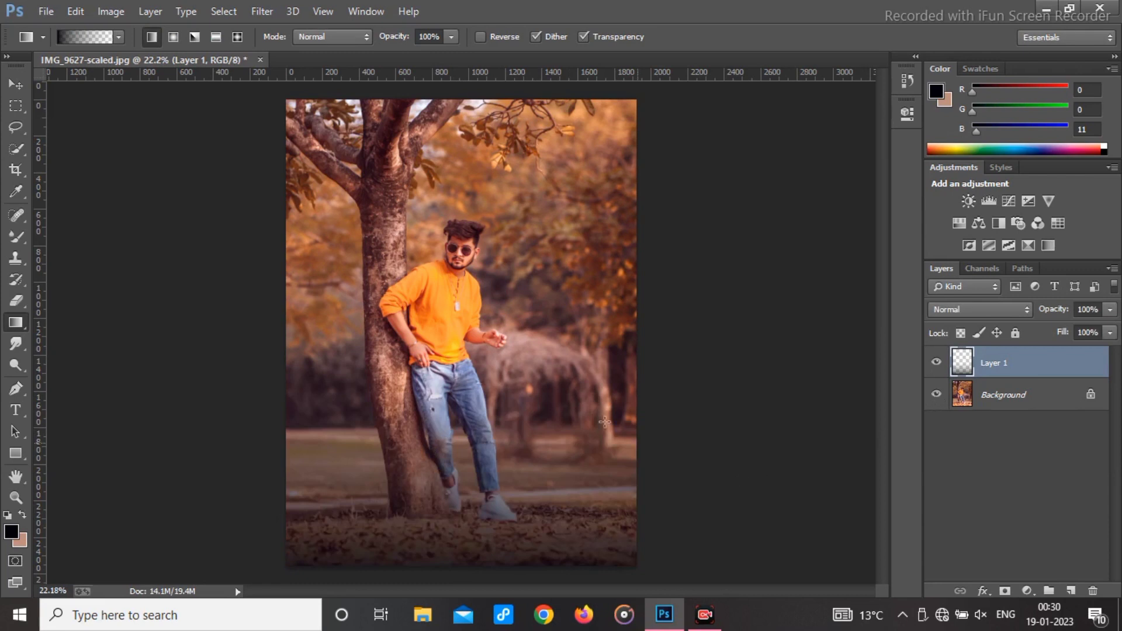
scroll(452, 237, "up", 5)
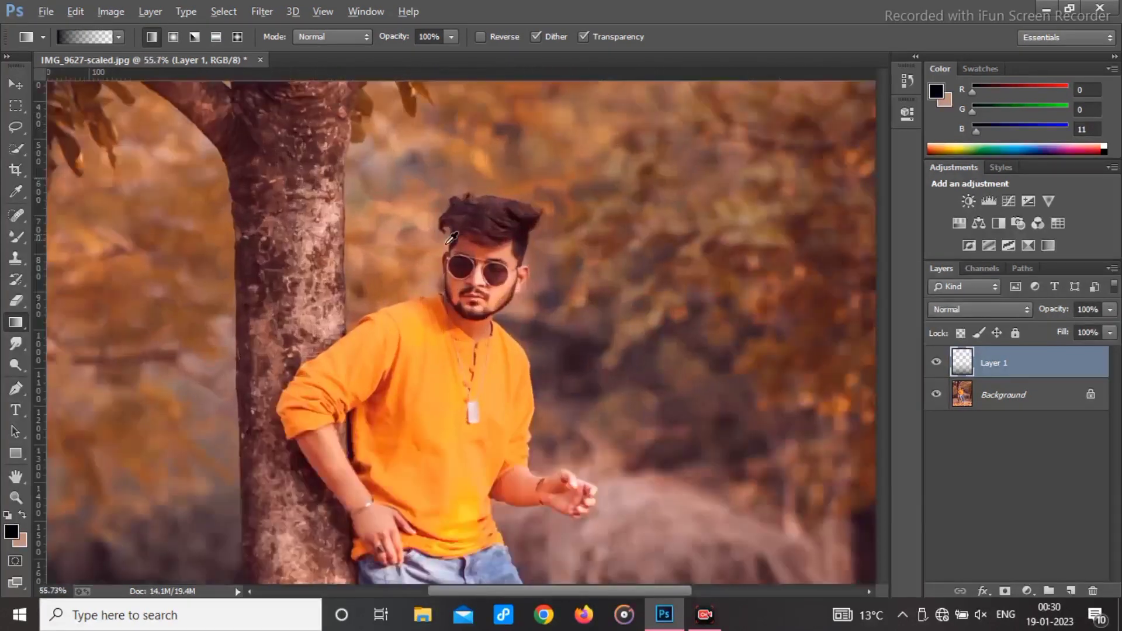
scroll(570, 266, "up", 3)
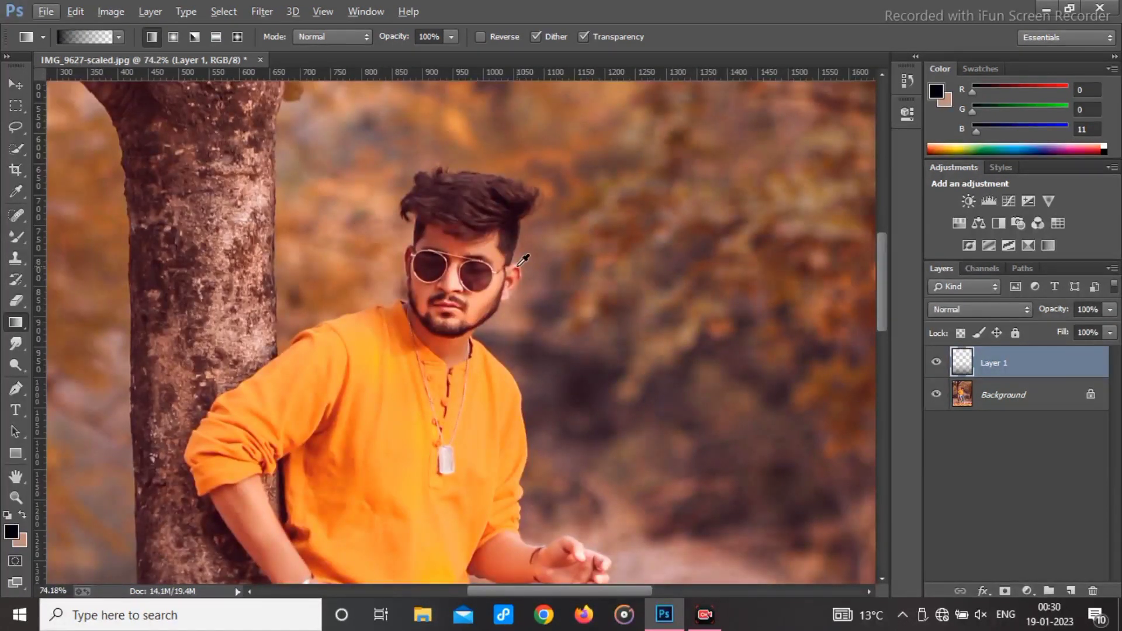
Flatten the gradient layer into the Background and view the whole photo
right_click(999, 390)
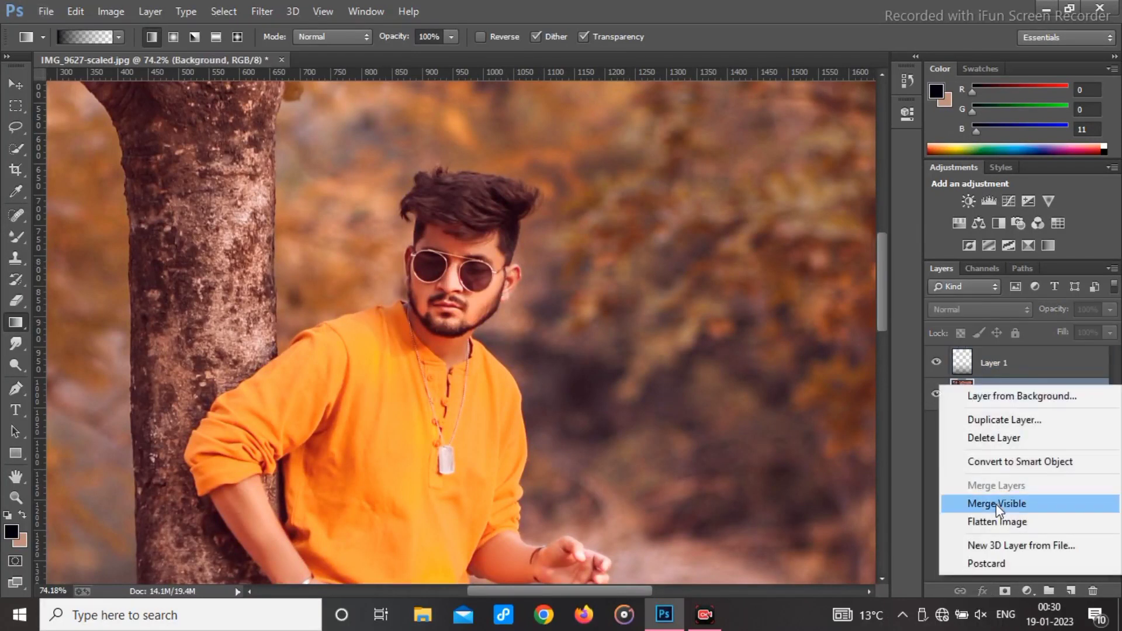
left_click(998, 521)
scroll(431, 301, "down", 2)
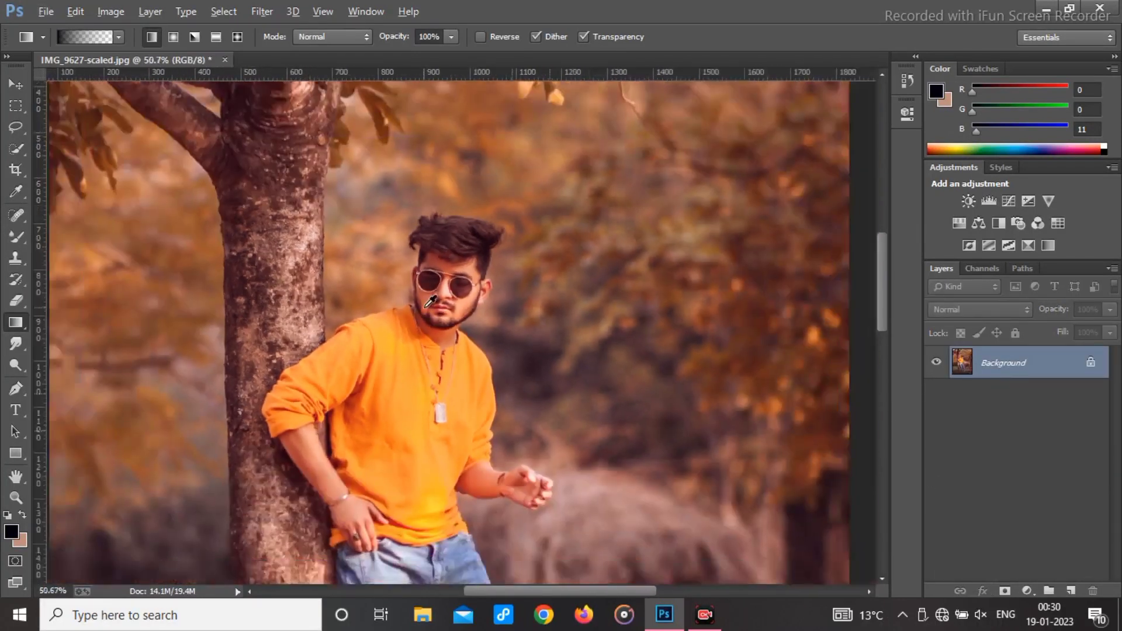
scroll(431, 301, "down", 3)
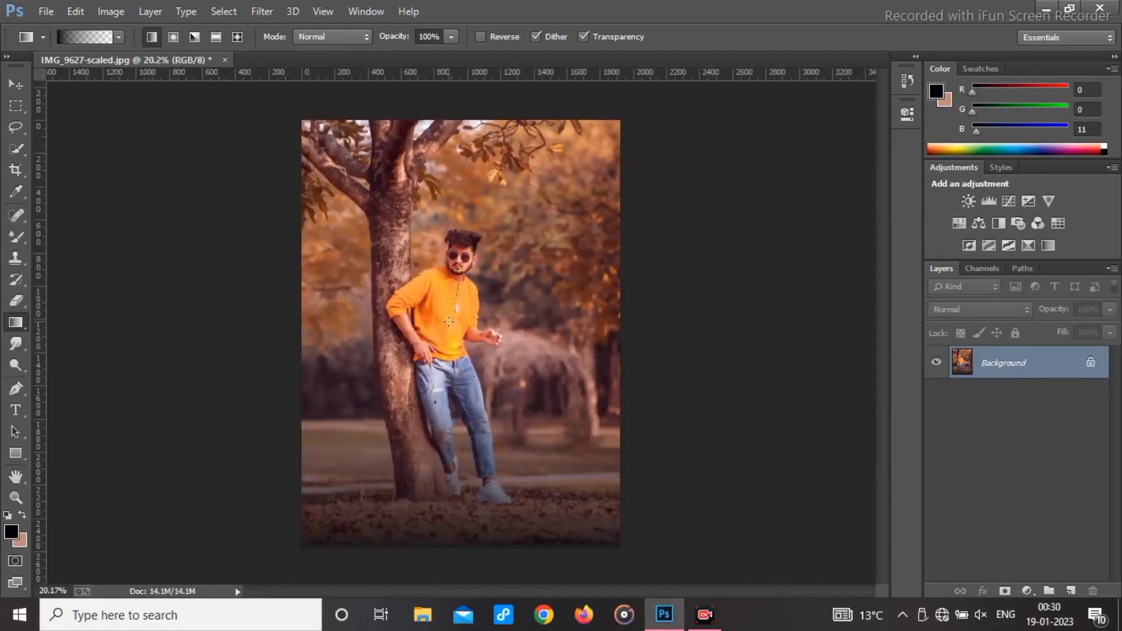